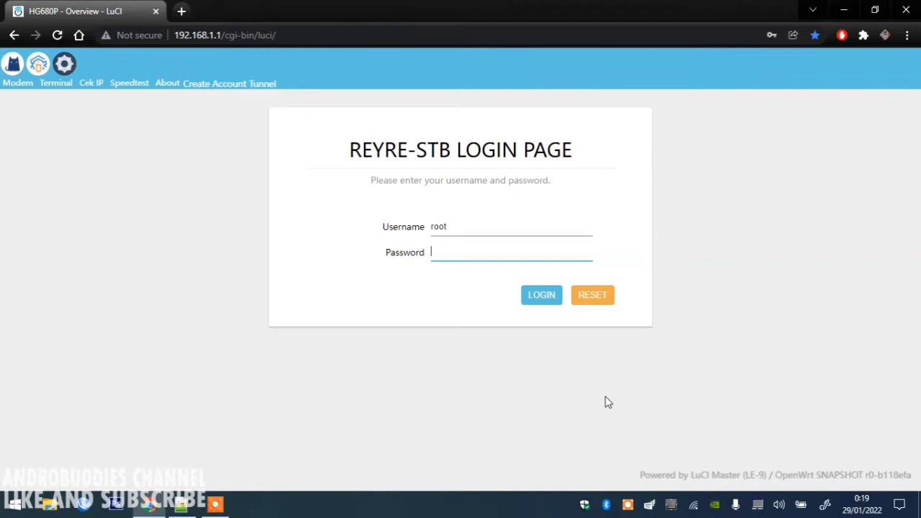
Sign in to LuCI as root using the saved login and open the OpenClash overview.
left_click(460, 249)
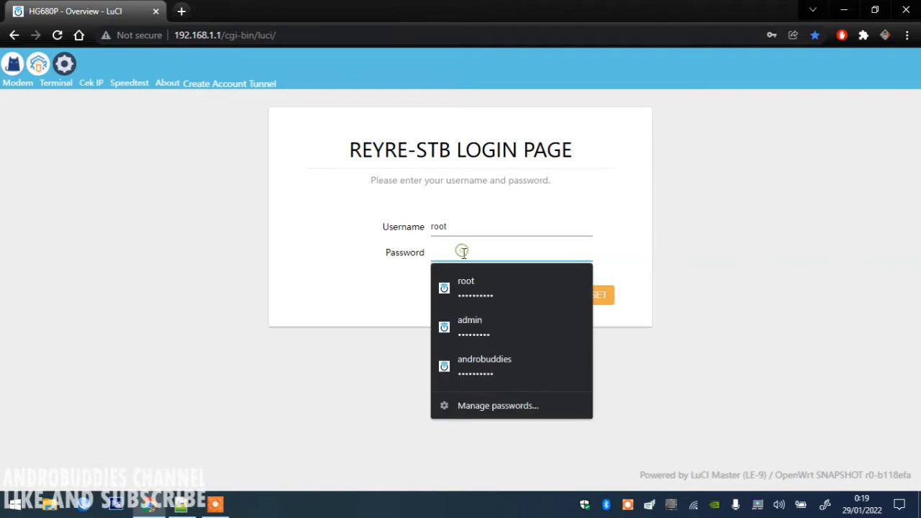
left_click(470, 292)
left_click(557, 300)
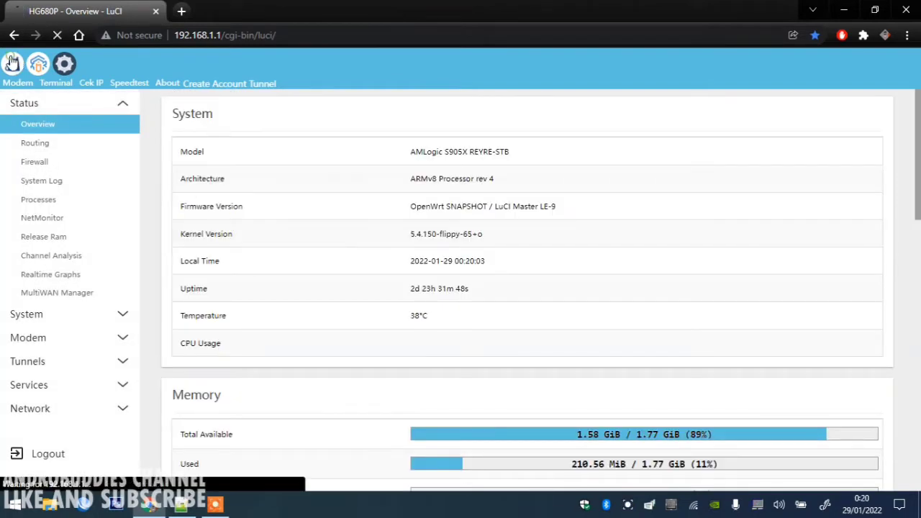
left_click(12, 62)
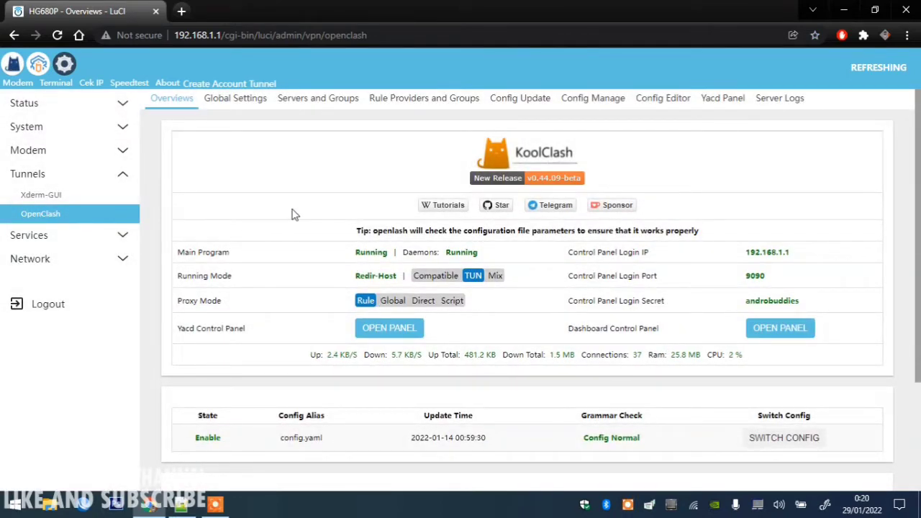
Show the UMUM, STREAMING and SOSMED groups and the Umum, Sosmed, Streaming providers on Servers and Groups.
left_click(317, 101)
scroll(917, 230, "down", 1)
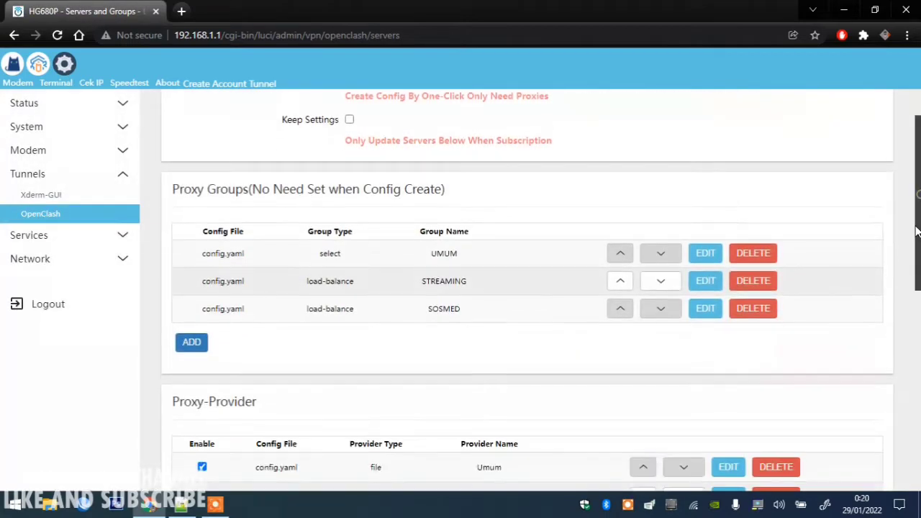
left_click_drag(917, 230, 918, 270)
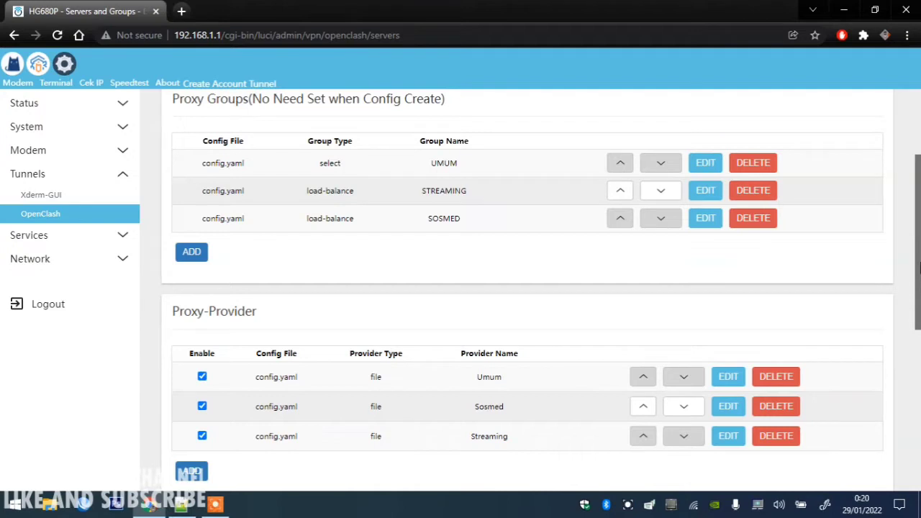
scroll(917, 270, "down", 1)
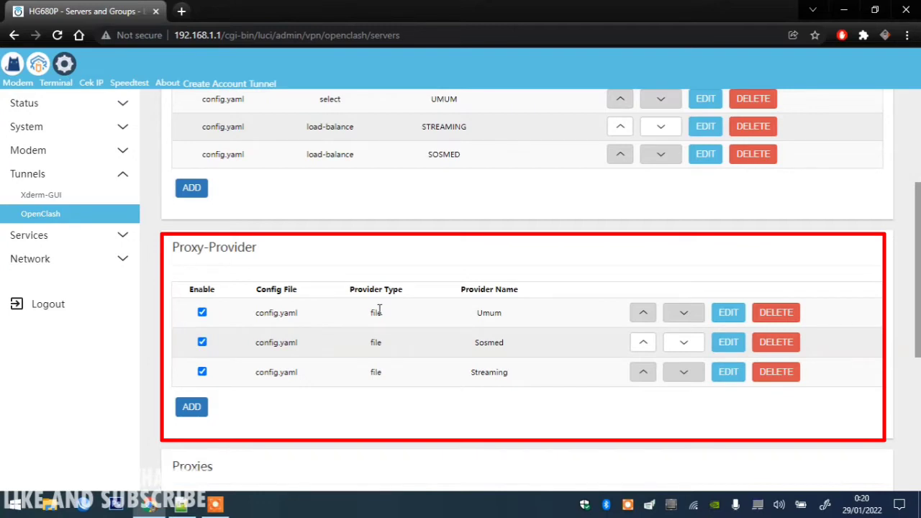
left_click_drag(918, 275, 919, 234)
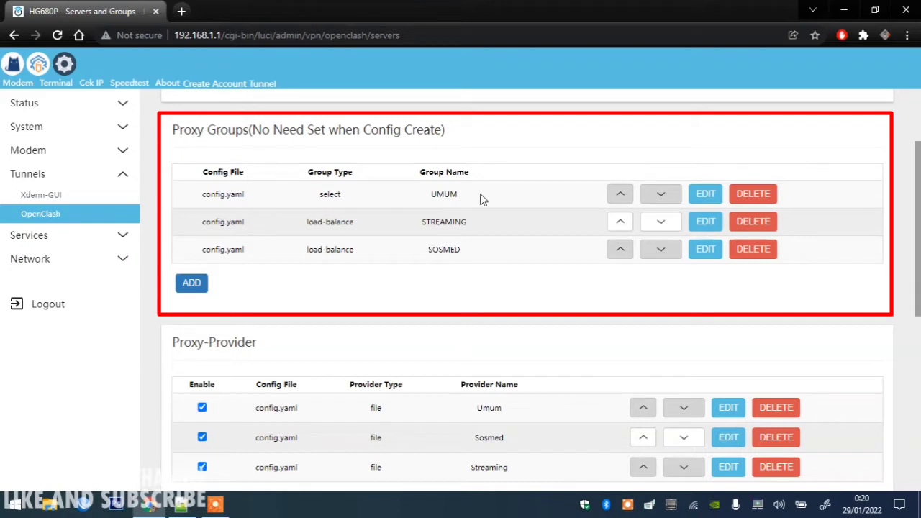
scroll(917, 286, "down", 2)
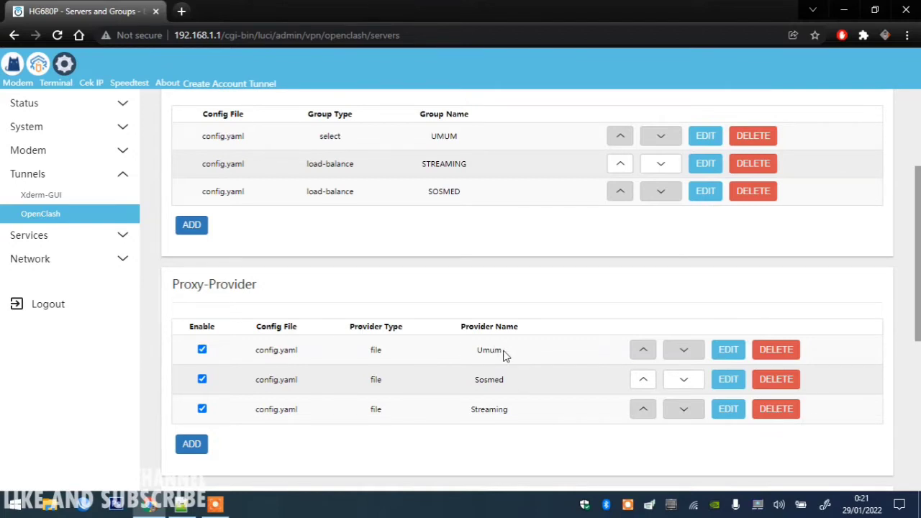
left_click(729, 350)
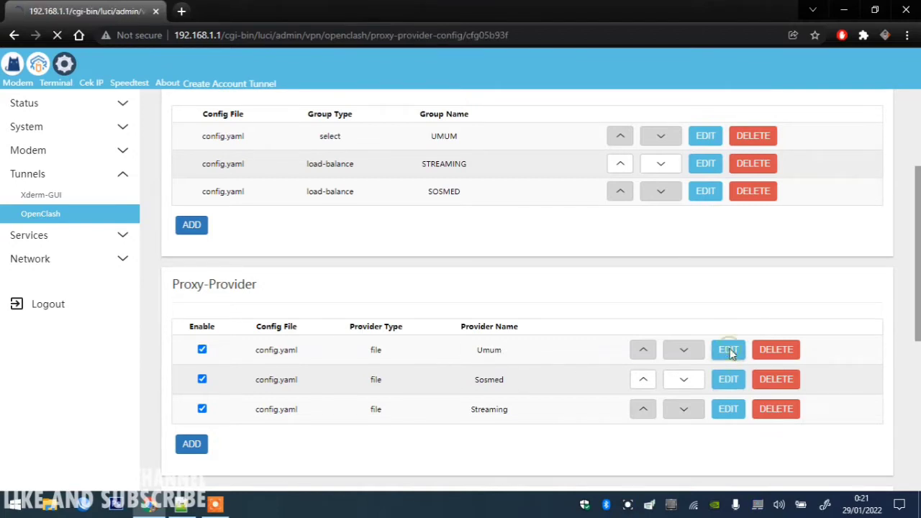
scroll(530, 289, "down", 1)
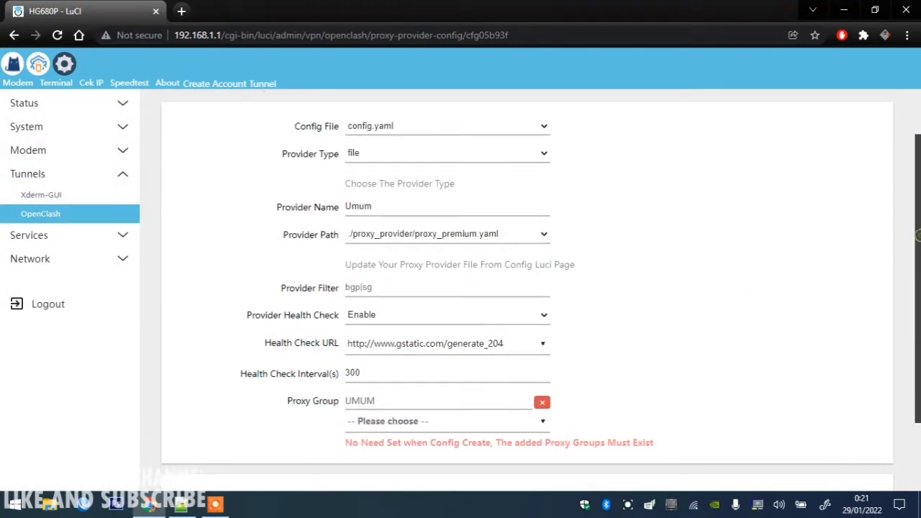
double_click(393, 208)
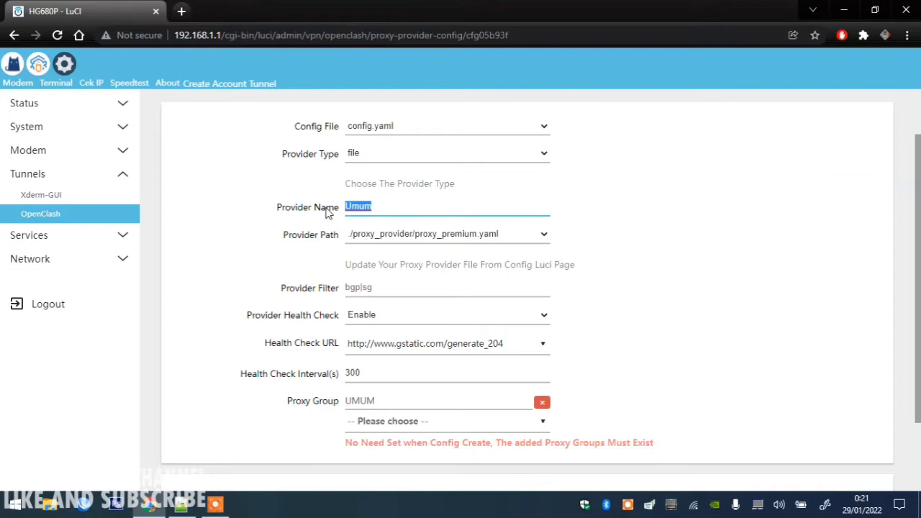
left_click(455, 241)
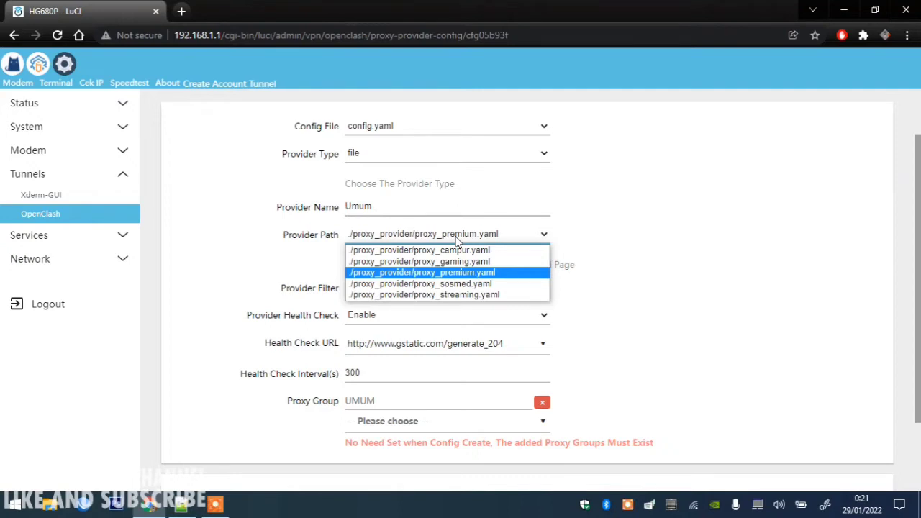
left_click(696, 284)
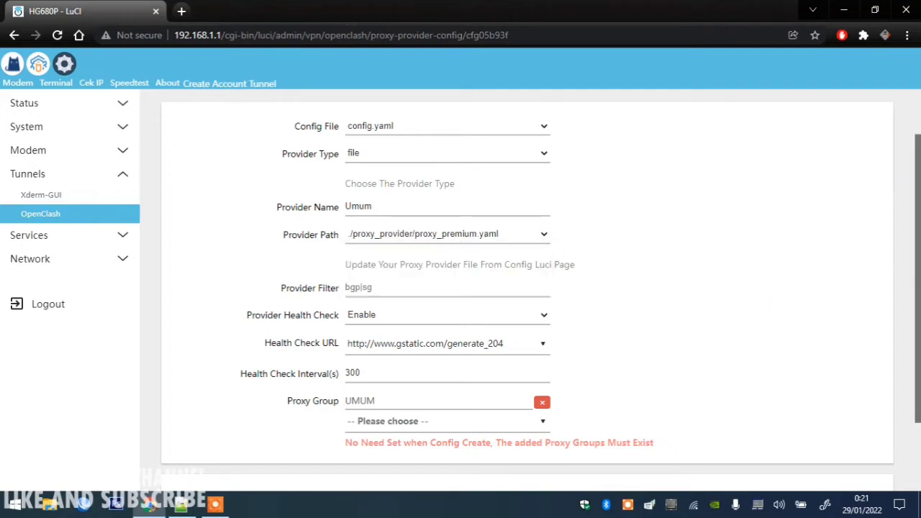
scroll(526, 288, "down", 1)
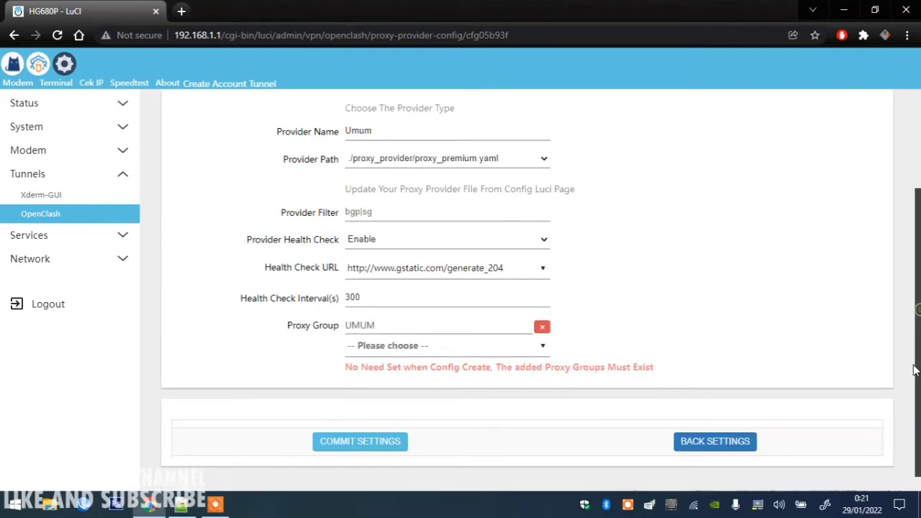
double_click(385, 325)
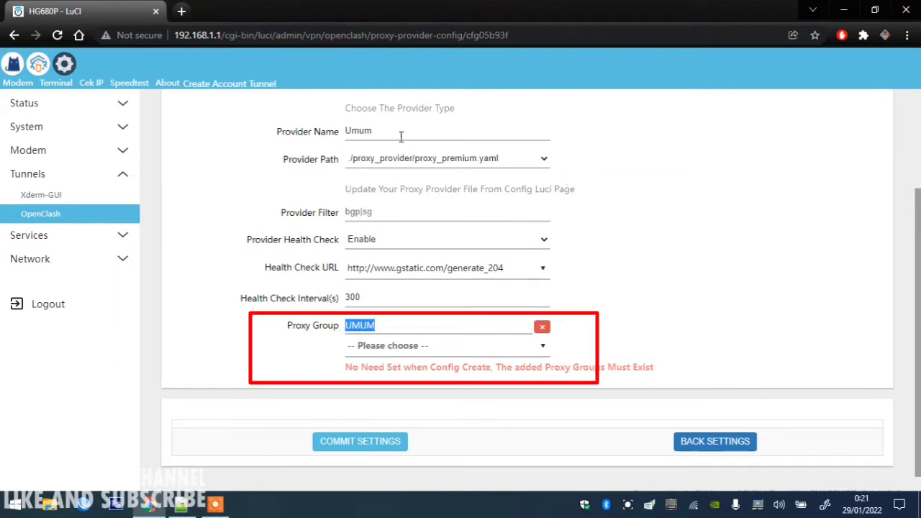
left_click(288, 329)
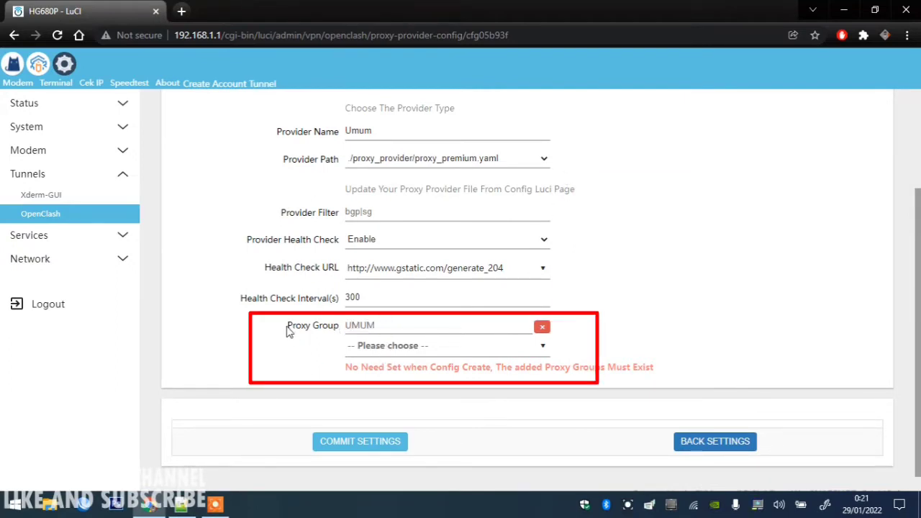
left_click_drag(288, 329, 338, 329)
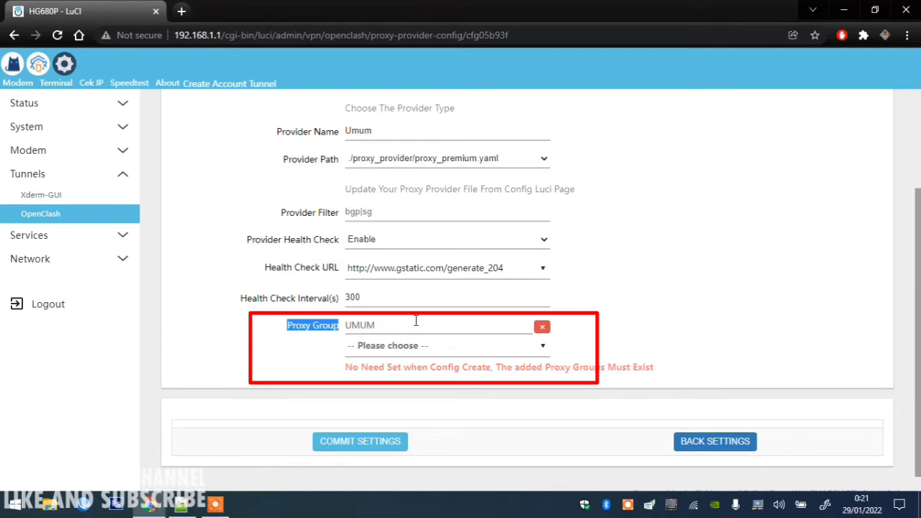
double_click(384, 326)
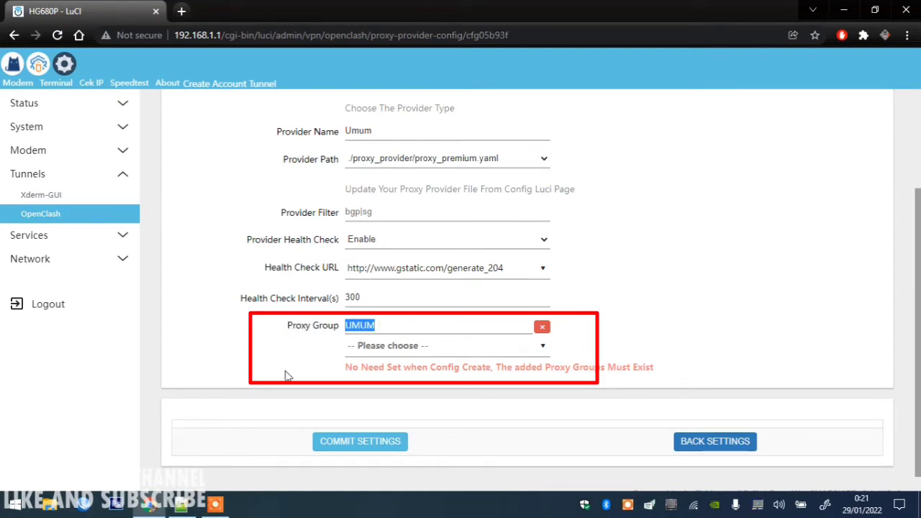
left_click(747, 442)
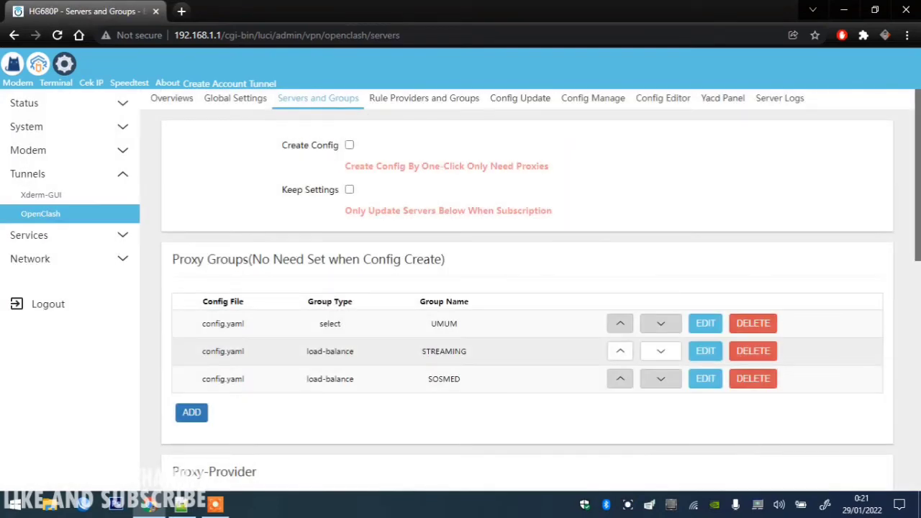
scroll(918, 225, "down", 2)
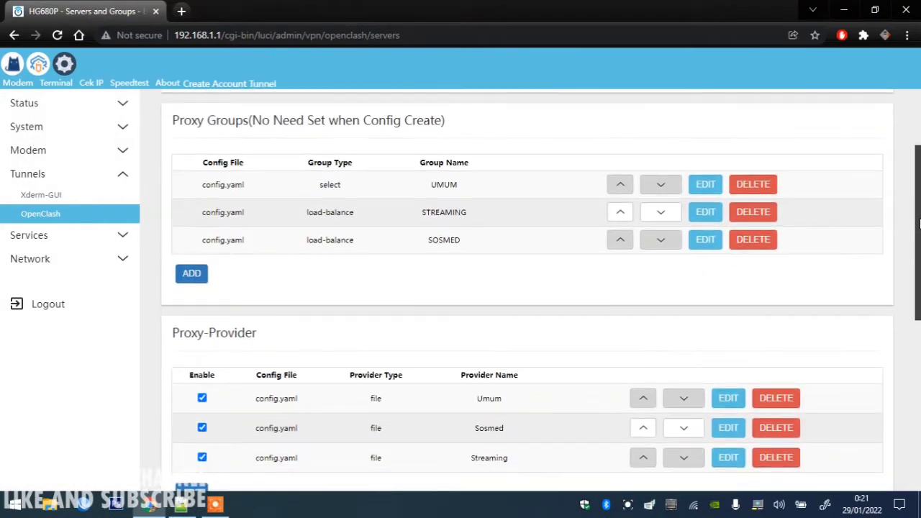
left_click_drag(918, 225, 919, 221)
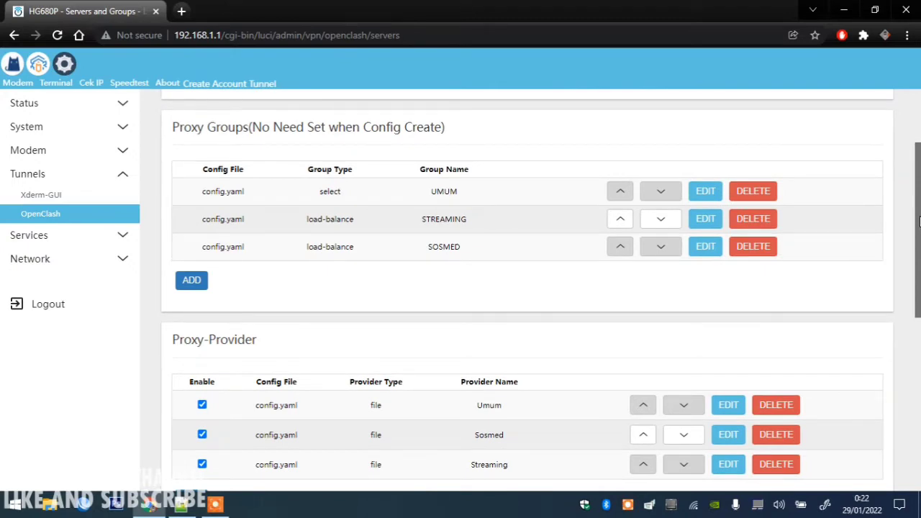
scroll(399, 262, "down", 5)
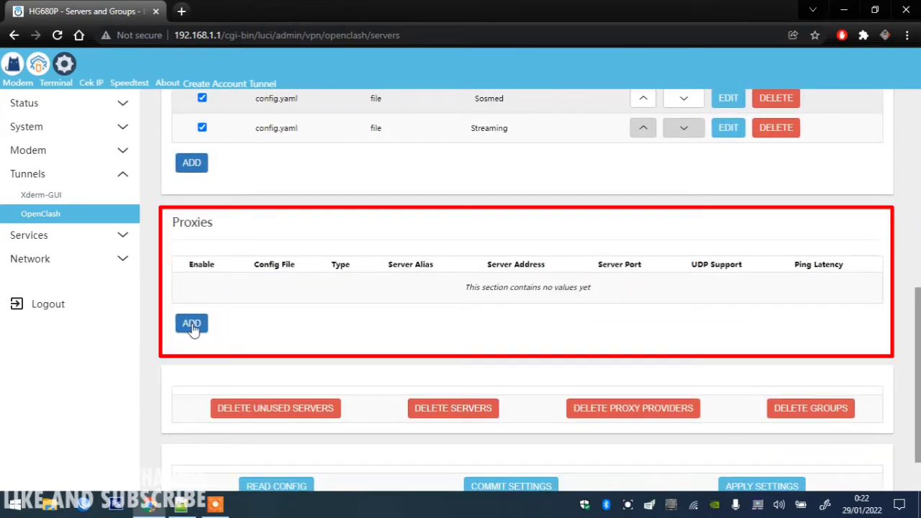
left_click_drag(919, 369, 919, 313)
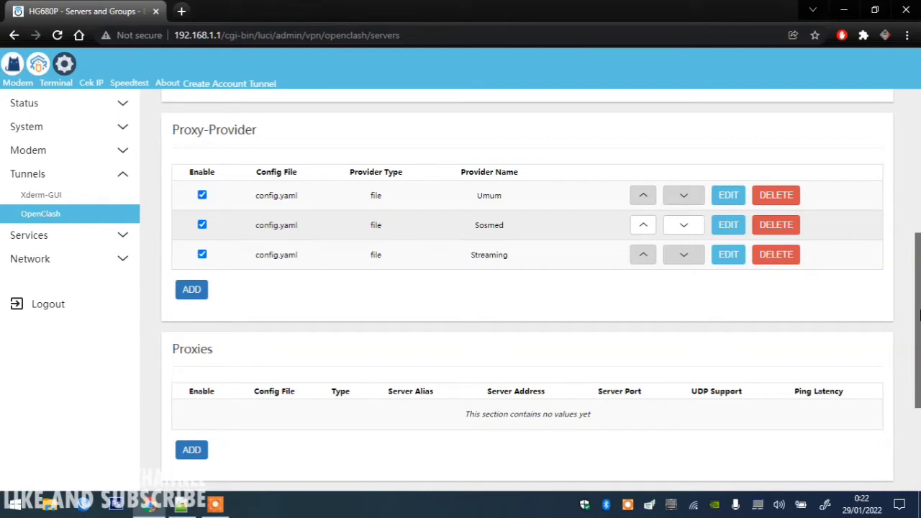
left_click_drag(919, 314, 919, 239)
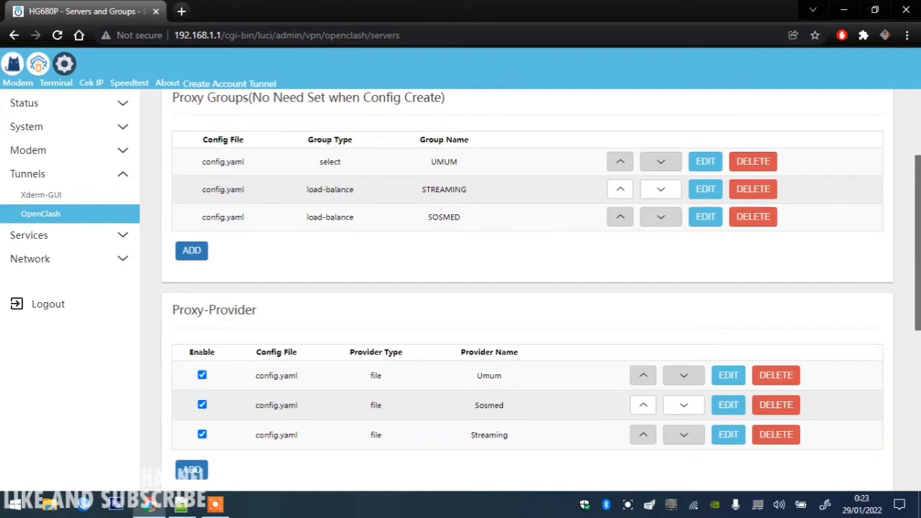
left_click_drag(918, 213, 918, 149)
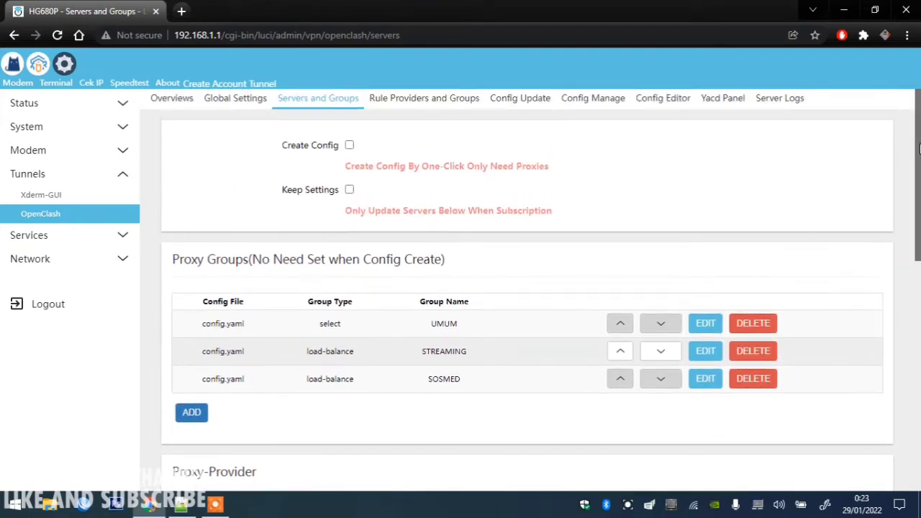
Launch the Yacd dashboard from OpenClash and set the UMUM group's proxy to PREMIUM.
left_click(179, 101)
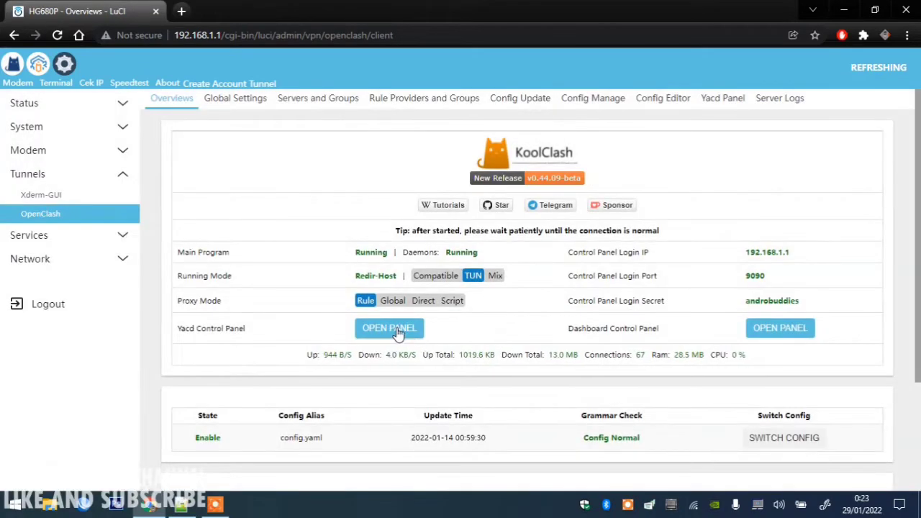
left_click(389, 328)
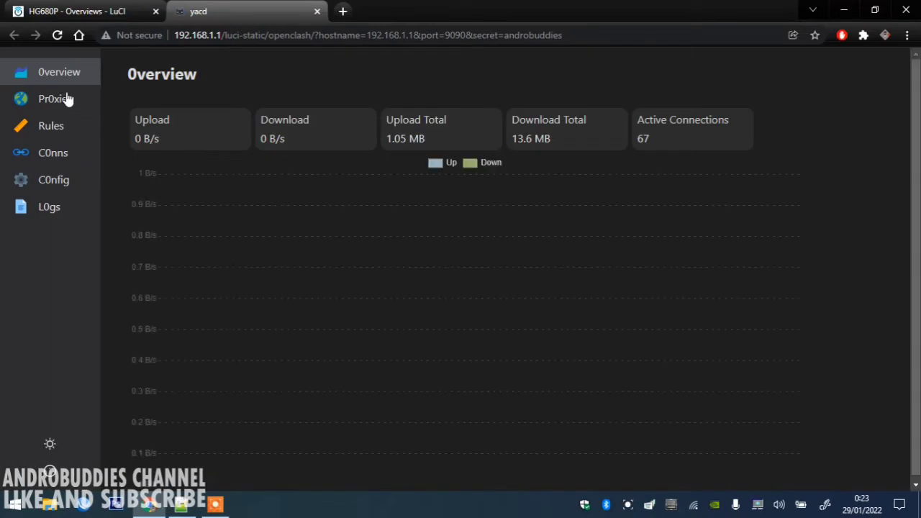
left_click(67, 98)
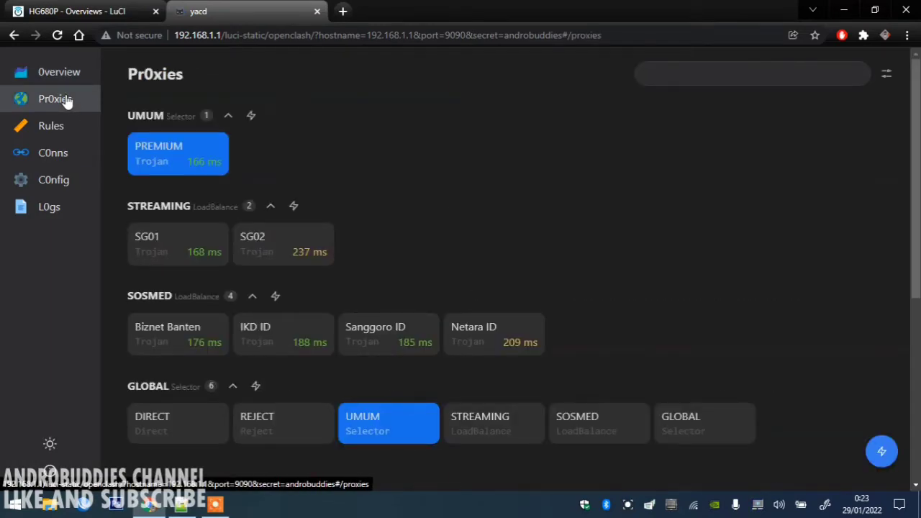
left_click(140, 156)
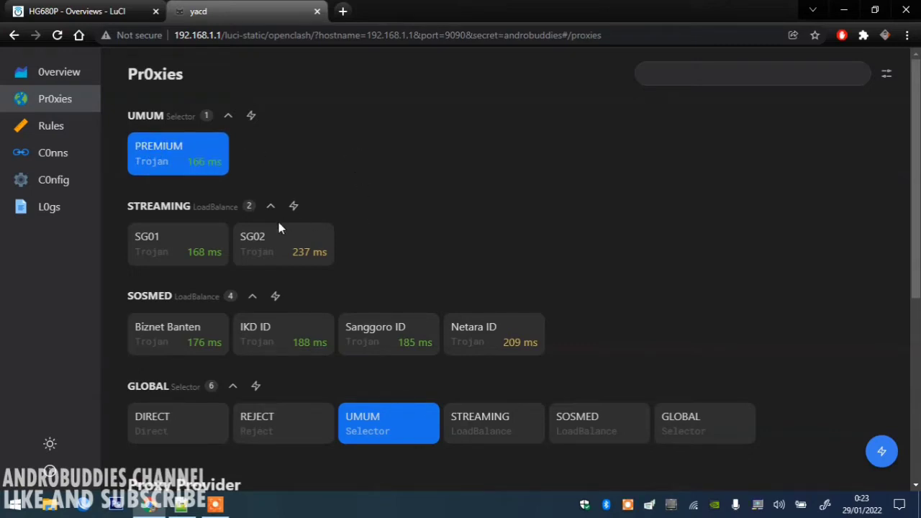
Review the SG01 and SG02 proxies, then bring up Yacd's Connections table.
left_click_drag(113, 236, 163, 236)
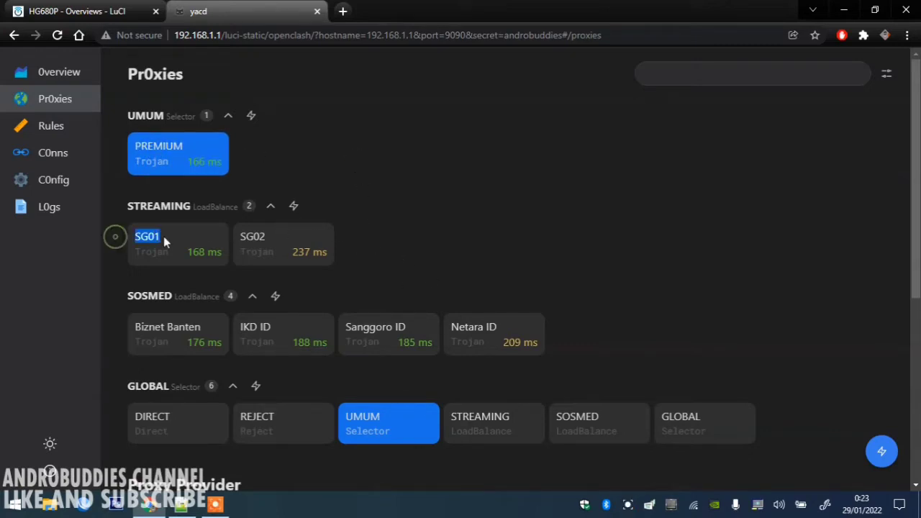
left_click_drag(231, 237, 267, 240)
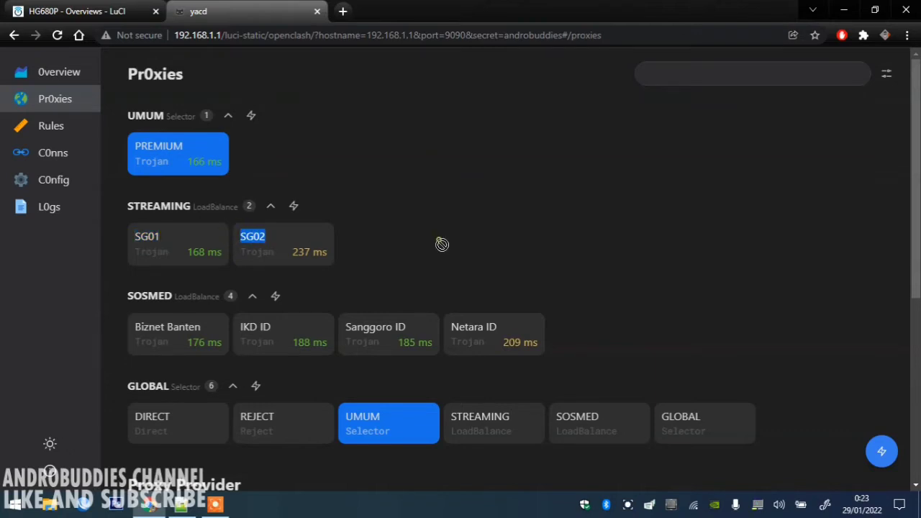
scroll(387, 193, "down", 1)
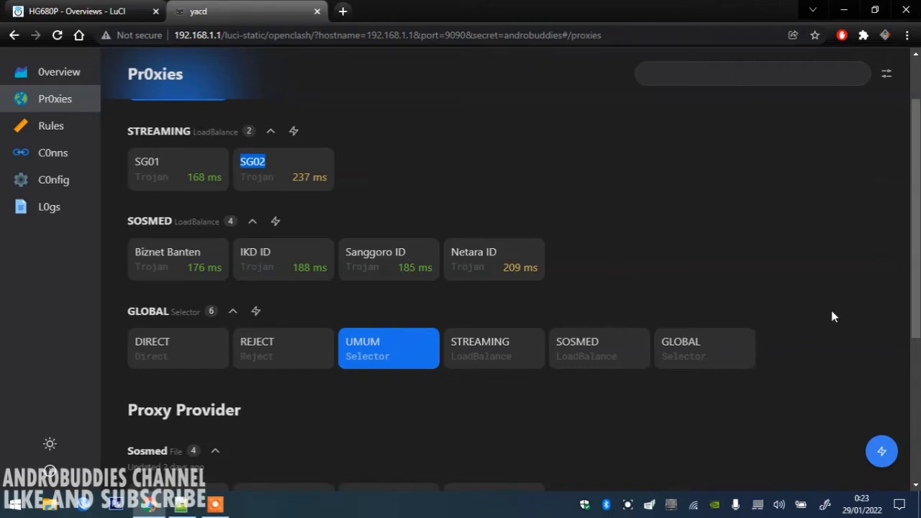
scroll(915, 219, "up", 2)
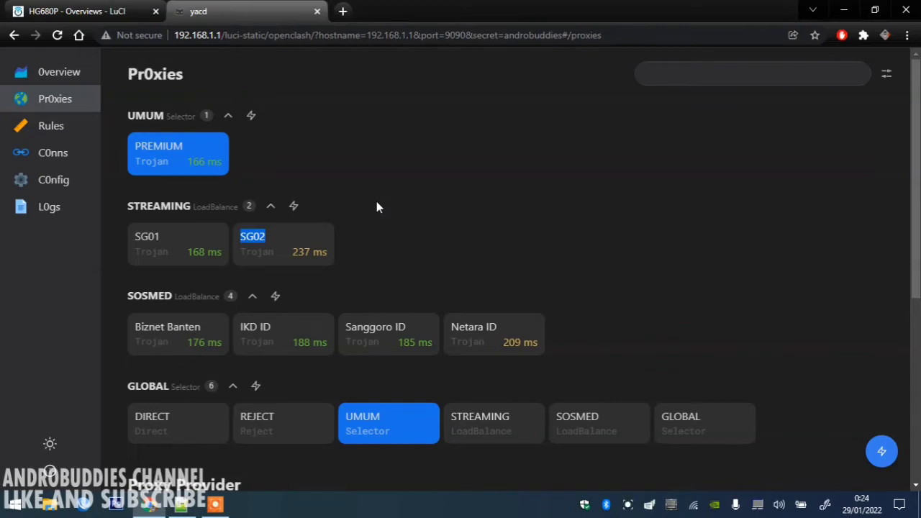
left_click(62, 155)
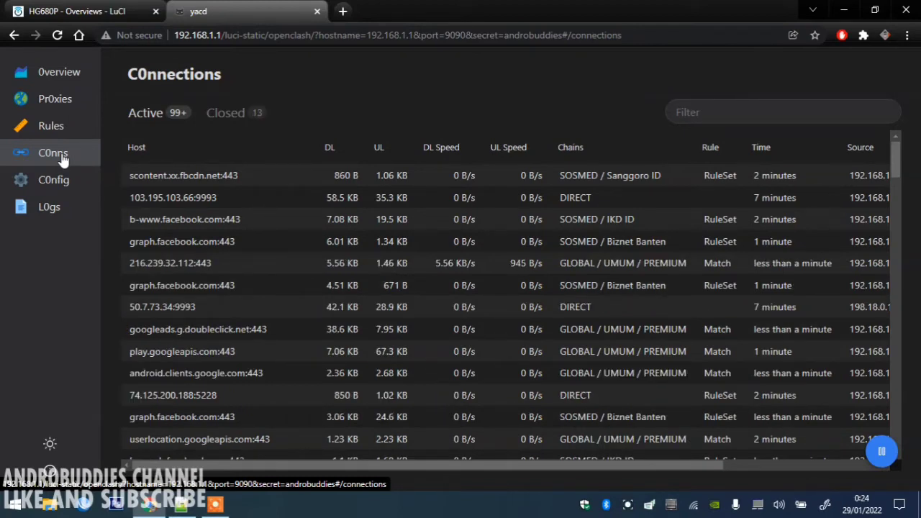
Filter the connections by 'strea', then by 'sosmed', to check their routing.
left_click(721, 118)
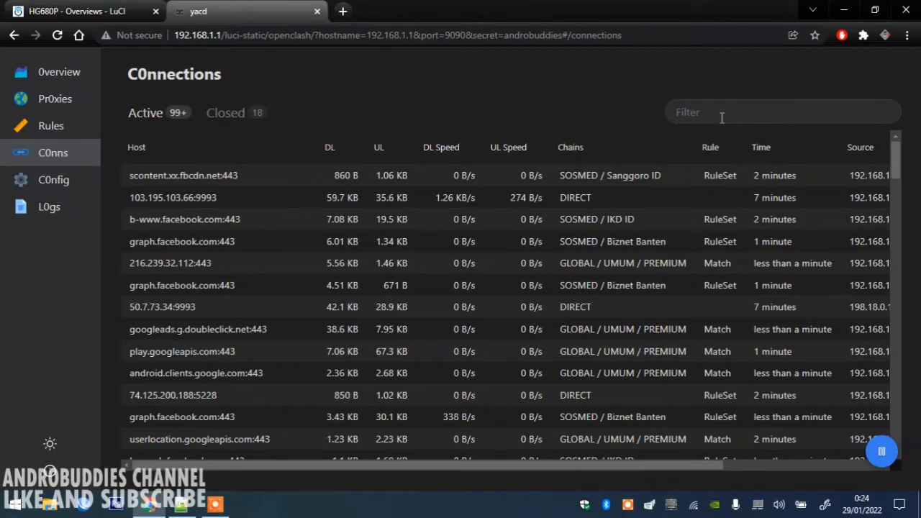
type("strea")
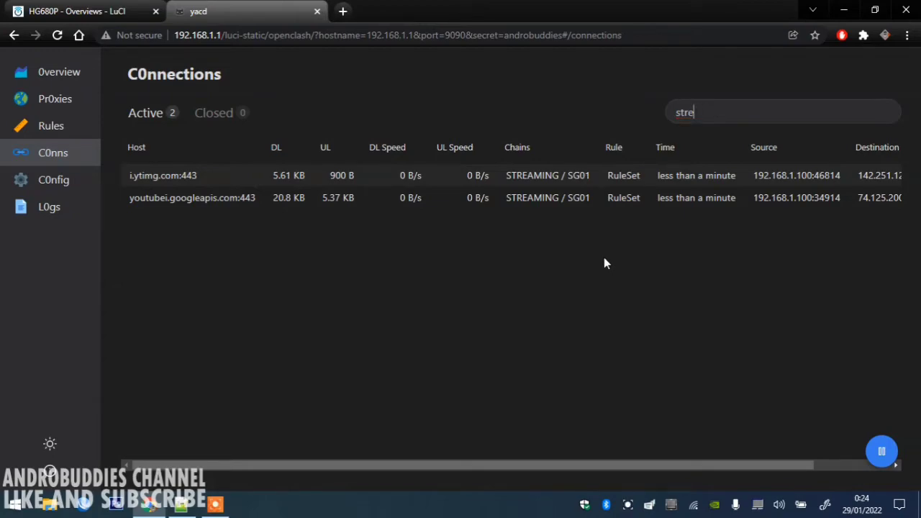
key("BackSpace")
key("BackSpace")
key("BackSpace")
key("BackSpace")
key("BackSpace")
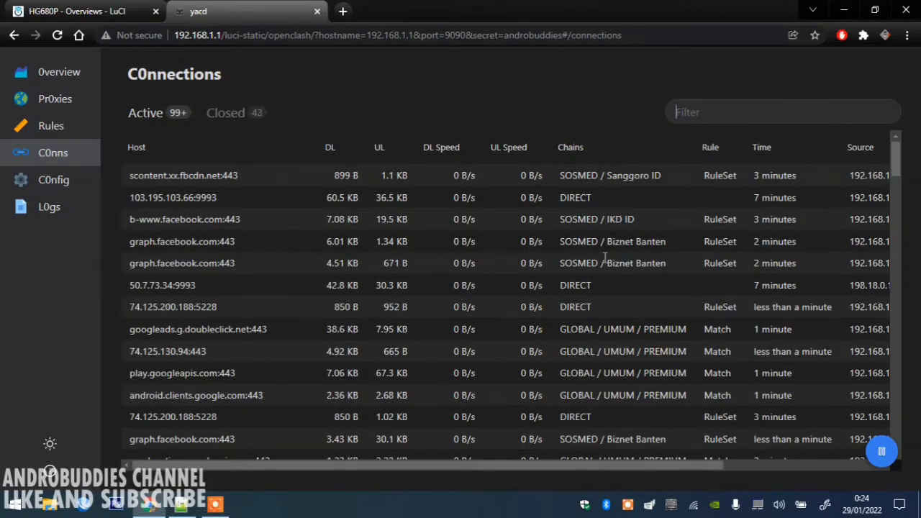
type("sosmed")
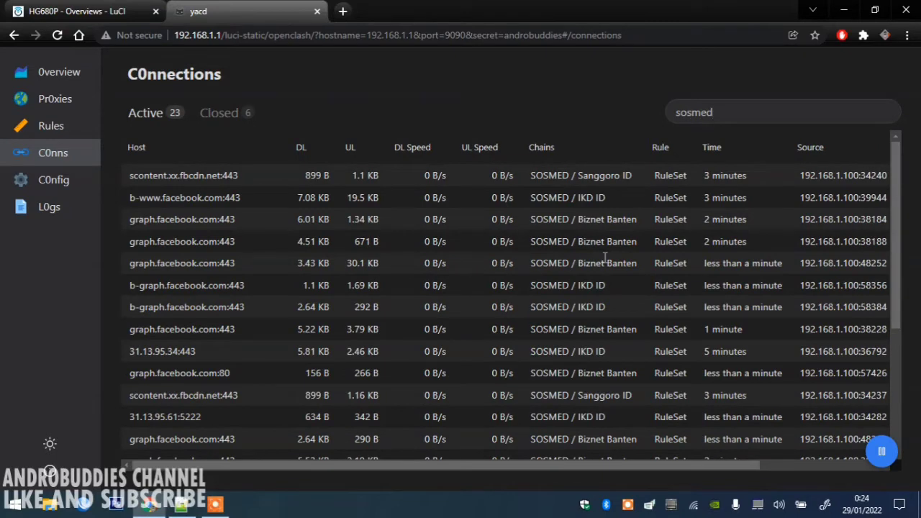
left_click(183, 175)
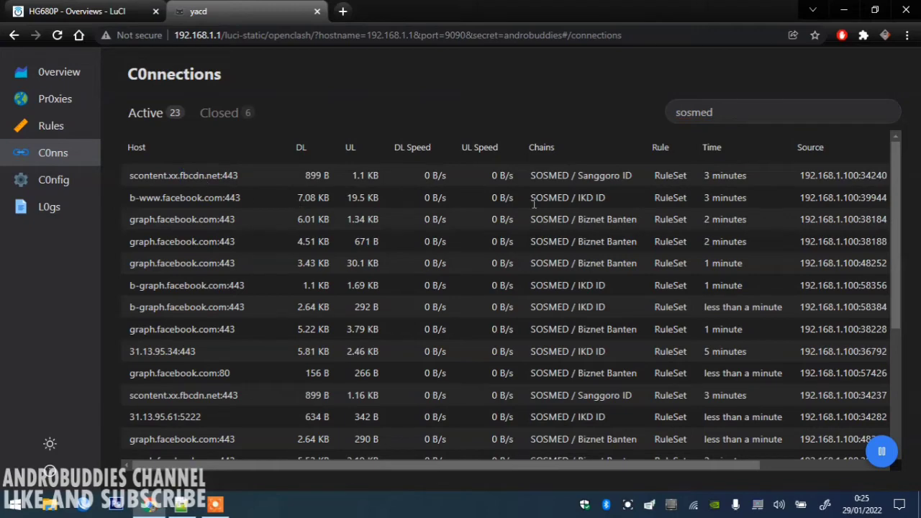
left_click_drag(128, 175, 579, 178)
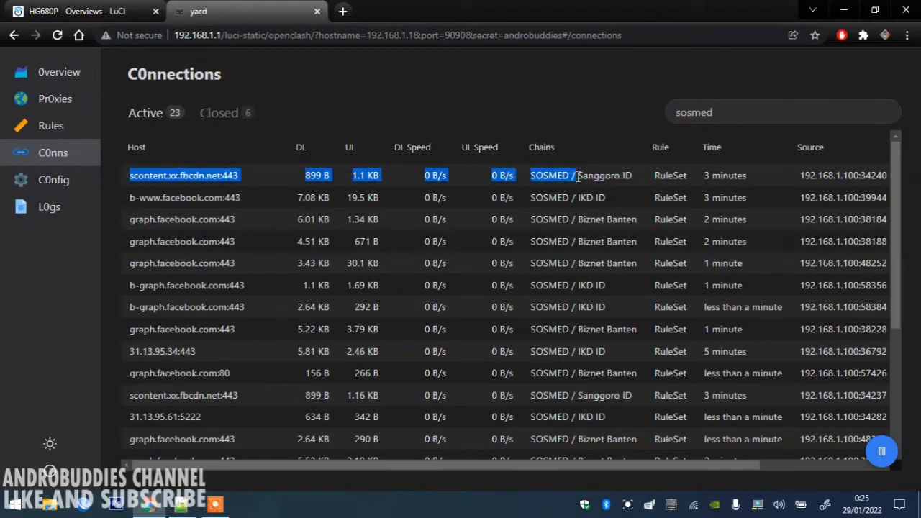
left_click(199, 197)
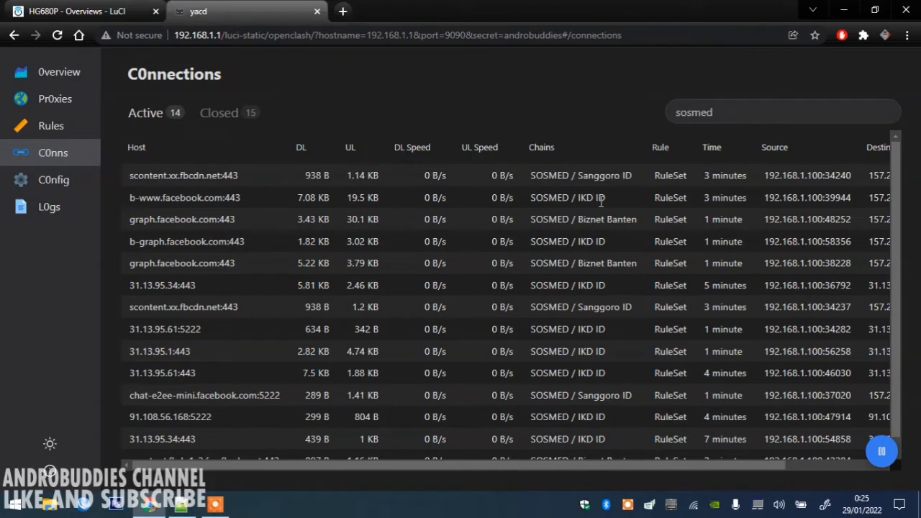
Return to Yacd's Proxies page and reload it twice.
left_click(50, 99)
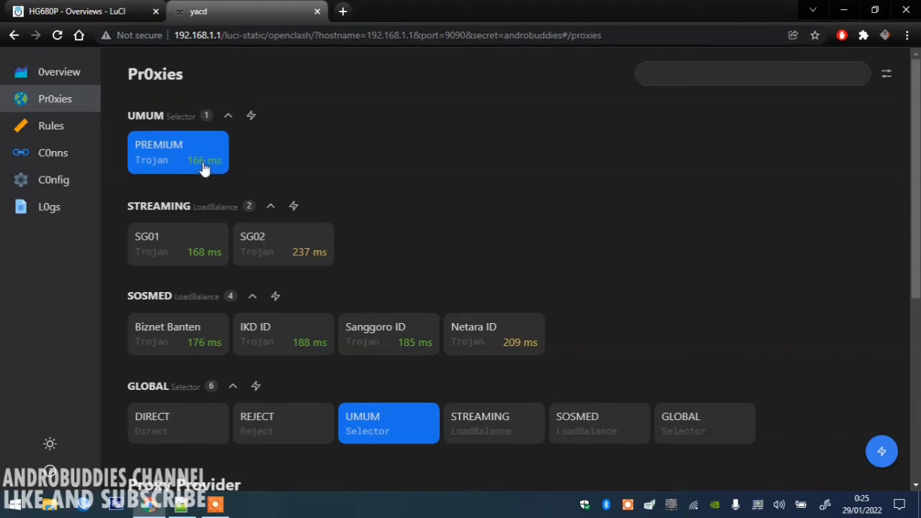
key("F5")
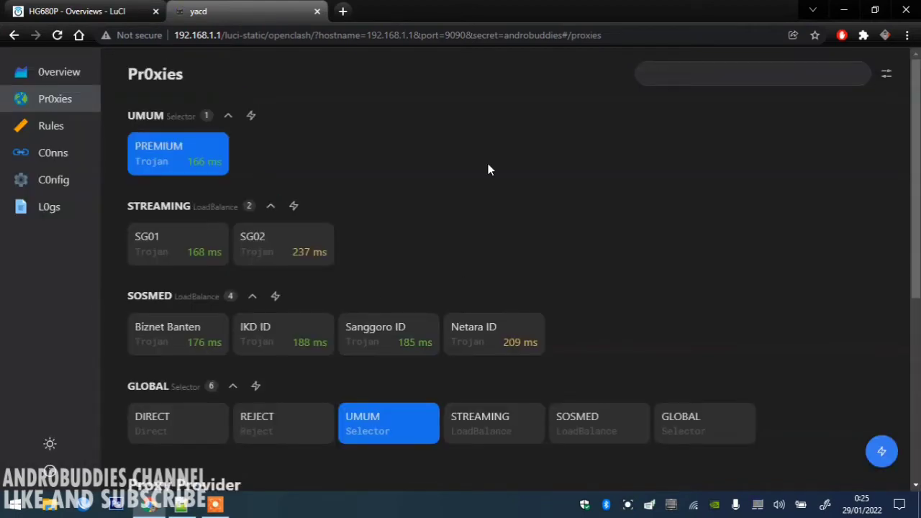
key("F5")
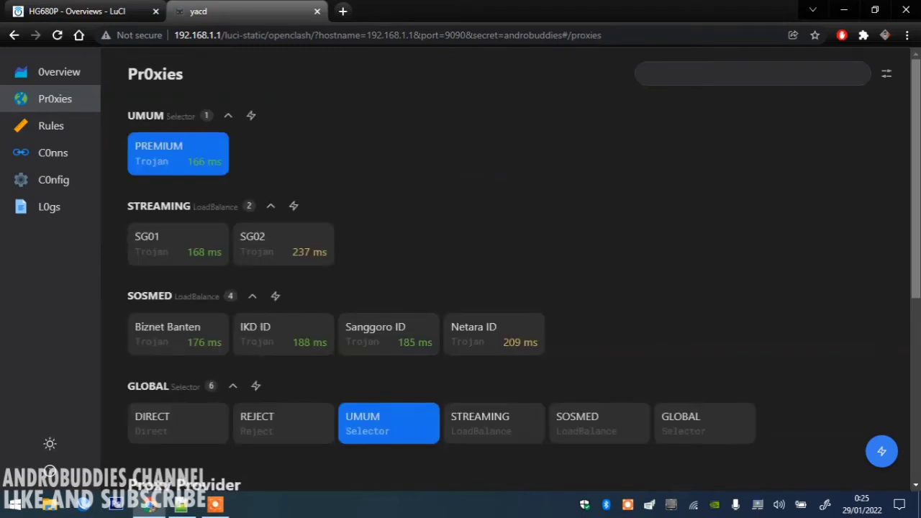
Health-check the Sosmed provider, refreshing latencies to 220, 254, 224 and 149 ms (Netara ID).
scroll(460, 273, "down", 1)
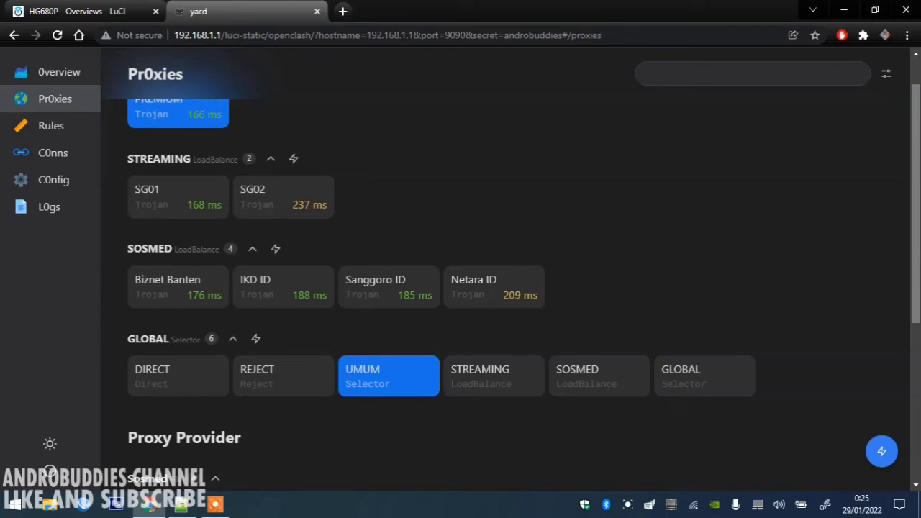
scroll(278, 372, "down", 4)
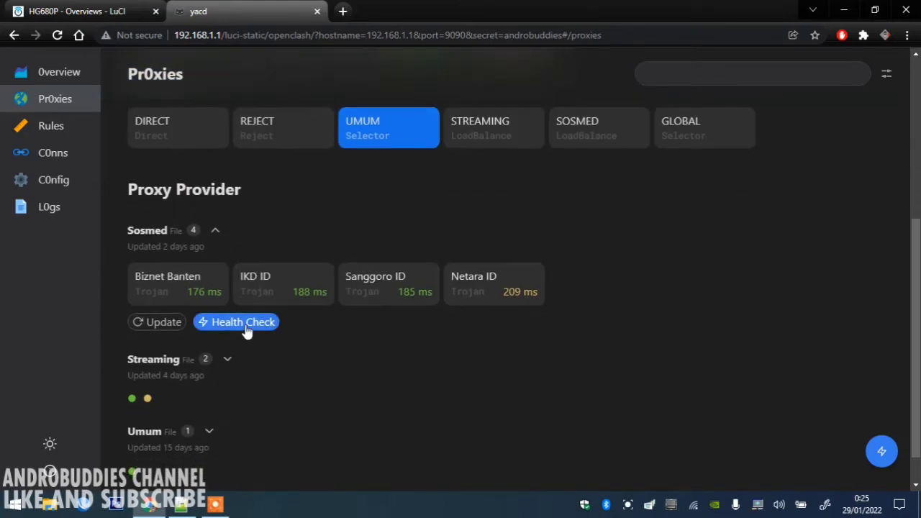
left_click(244, 325)
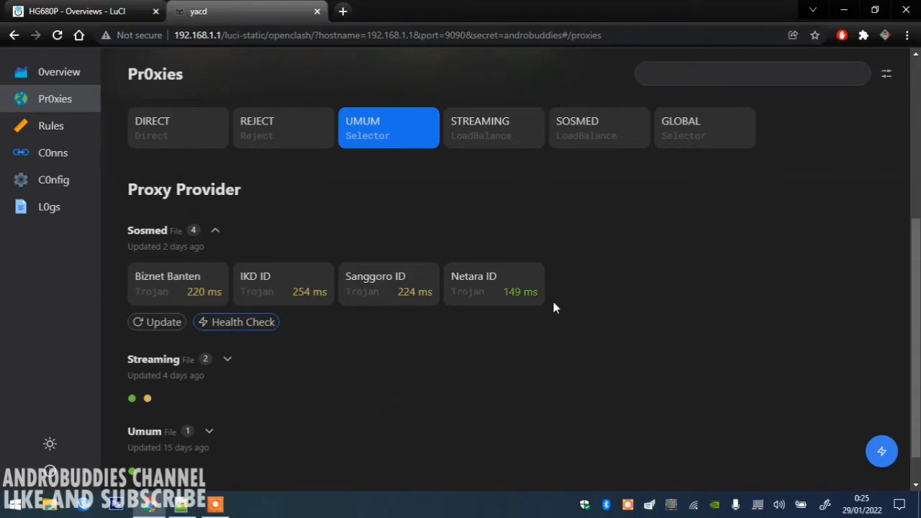
left_click_drag(541, 297, 505, 304)
left_click(611, 333)
scroll(917, 208, "up", 3)
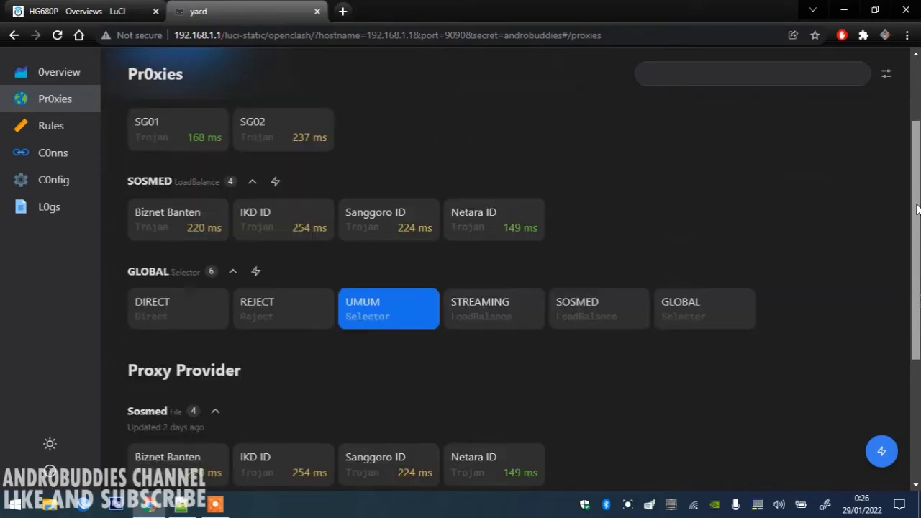
scroll(917, 209, "up", 2)
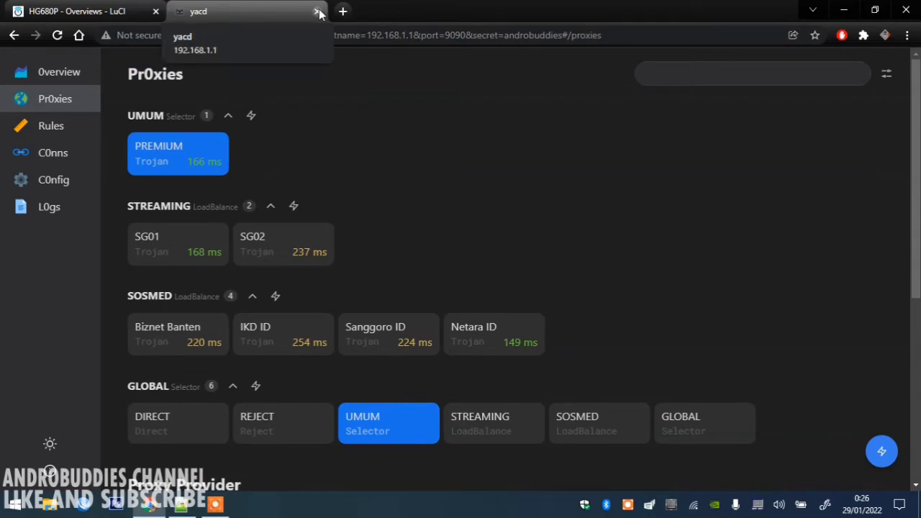
Close Yacd and open proxy_provider in the Config Editor, showing its five YAML files including proxy_premium.yaml.
left_click(316, 11)
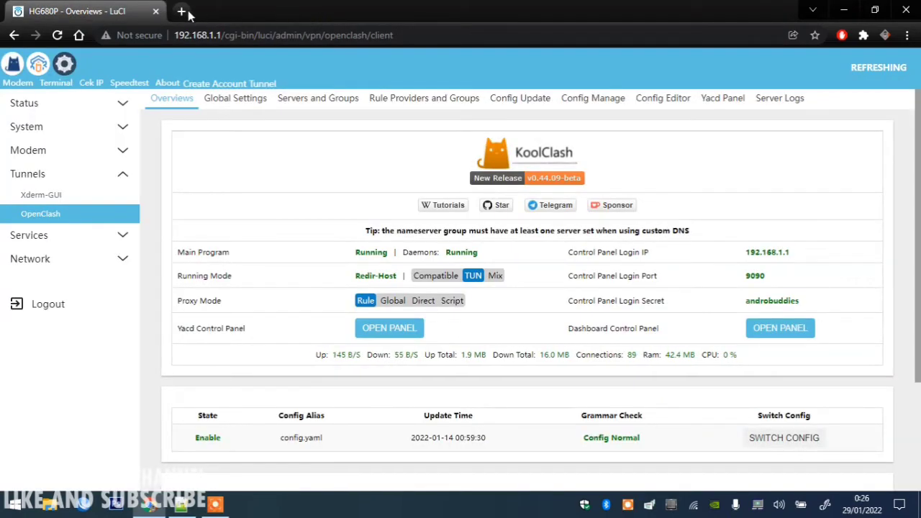
left_click(668, 100)
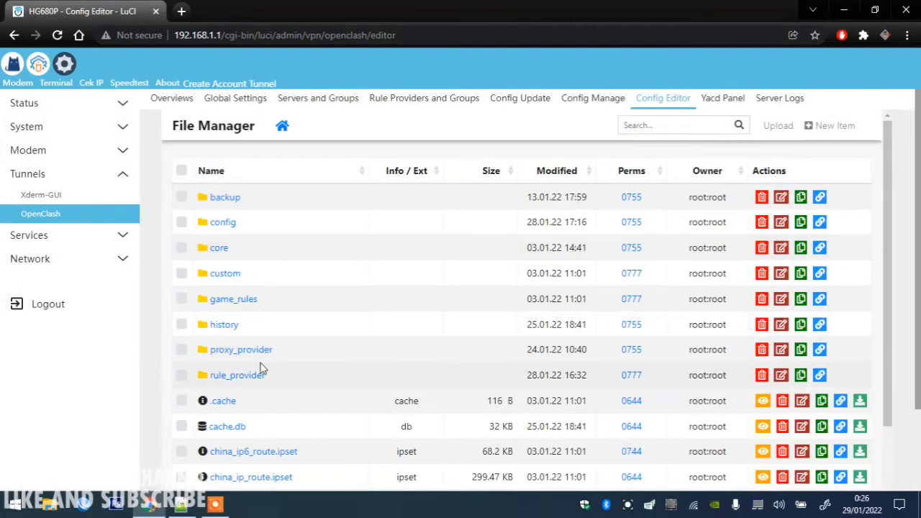
left_click(241, 350)
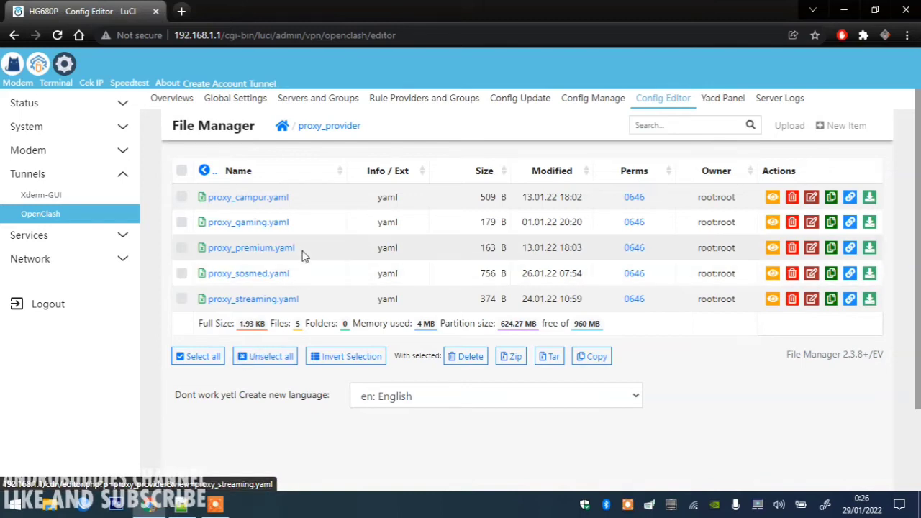
left_click_drag(296, 247, 208, 256)
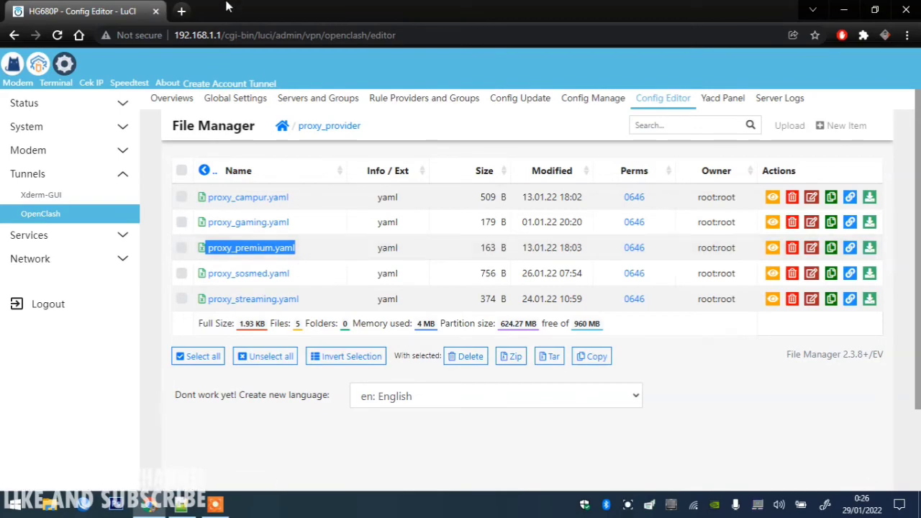
left_click(182, 11)
Search for howdy, go to Howdy.id and show the quota-based Trojan VPN server list.
type("how")
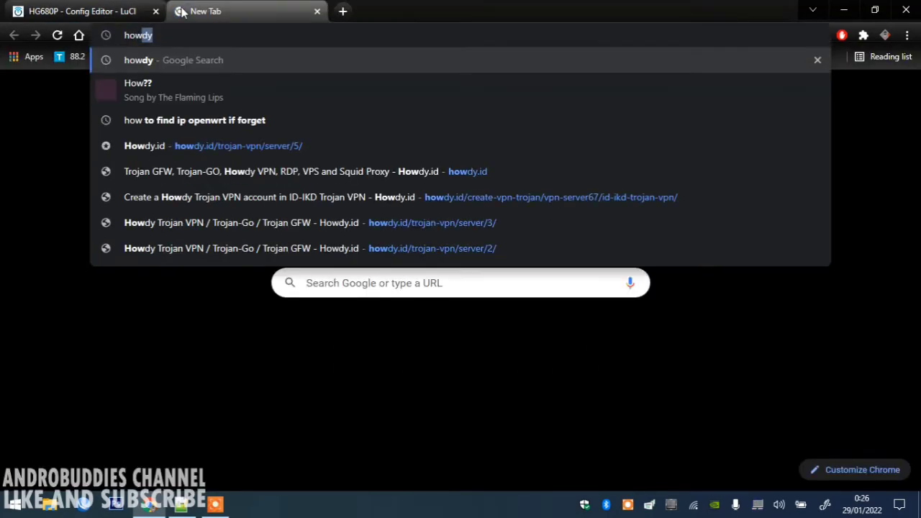
key("Return")
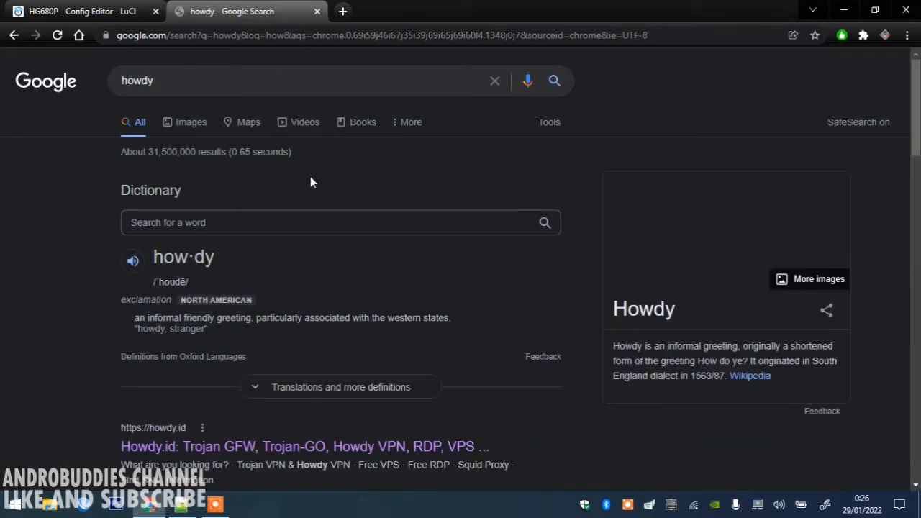
left_click(164, 446)
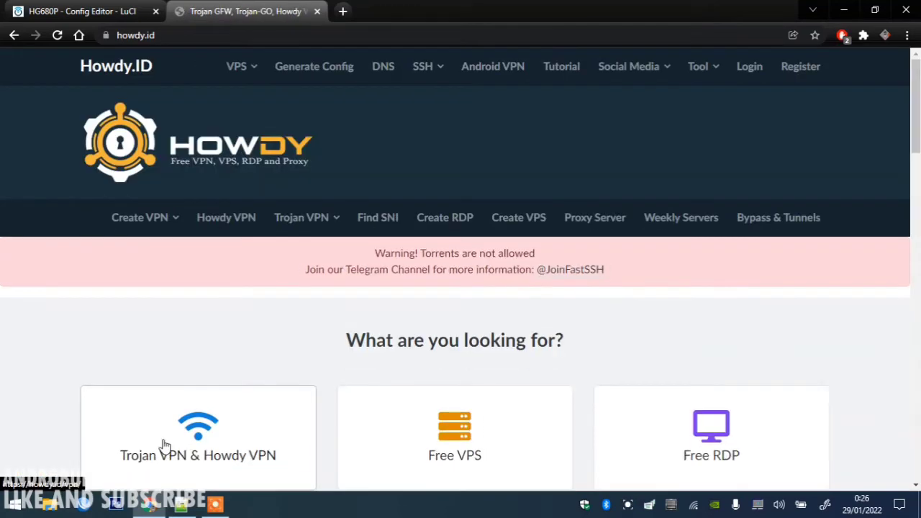
left_click(308, 221)
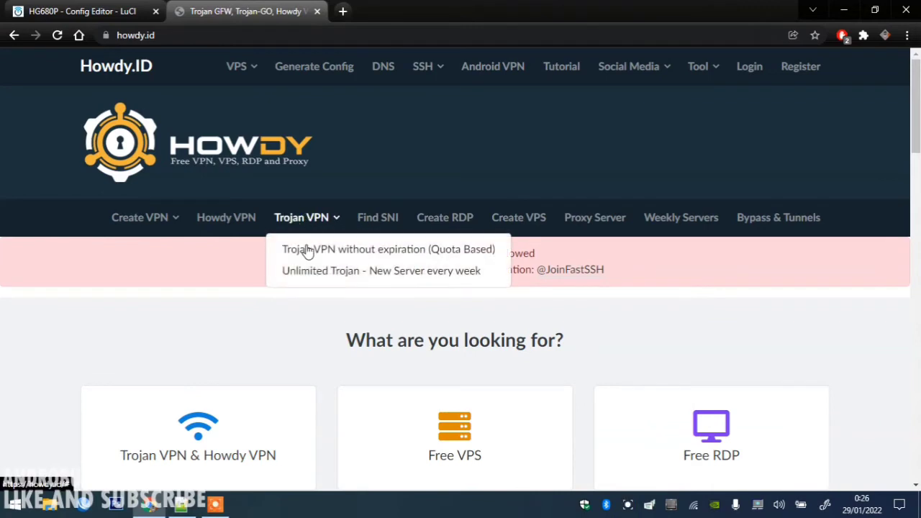
left_click(305, 249)
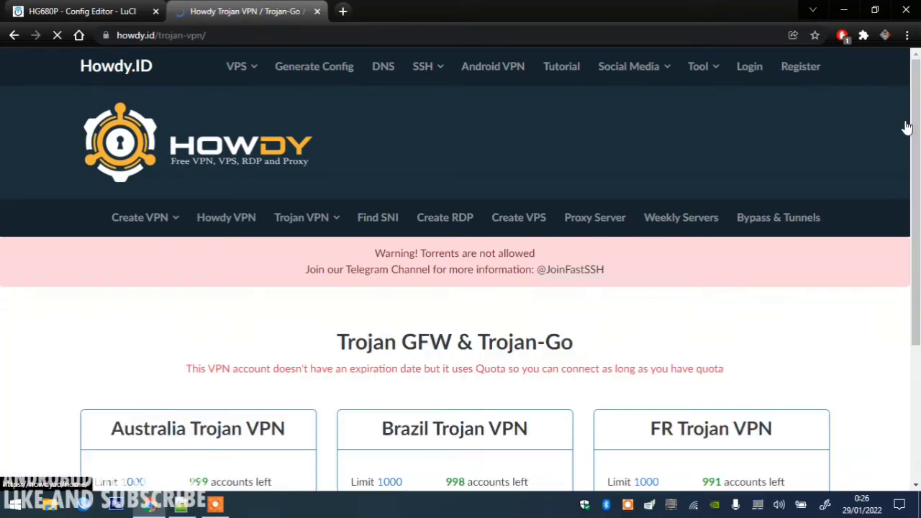
Page through to server page 7 and pick the ID-Biznet Jakarta Trojan server.
scroll(911, 115, "down", 6)
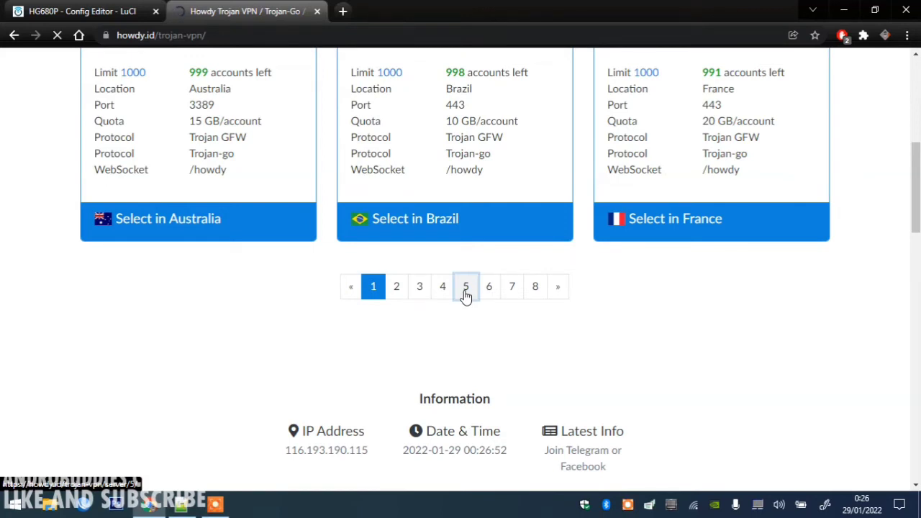
left_click(464, 289)
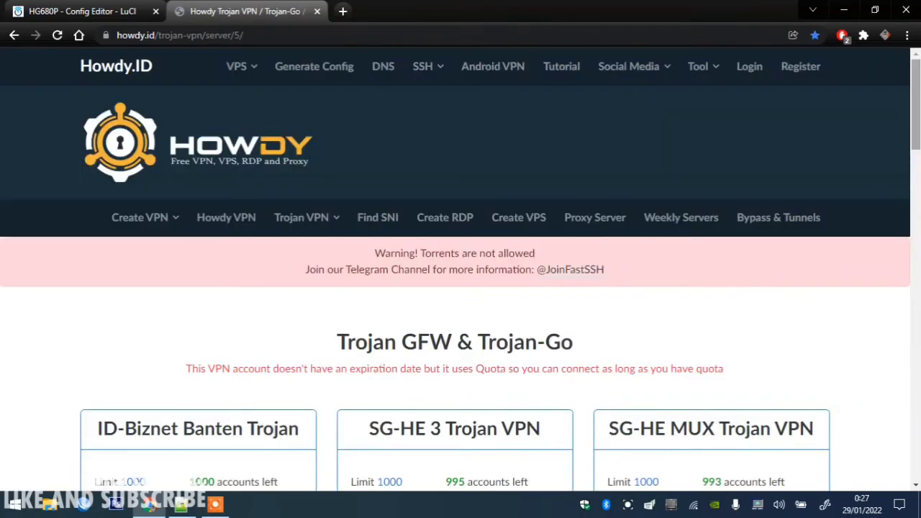
scroll(461, 288, "down", 5)
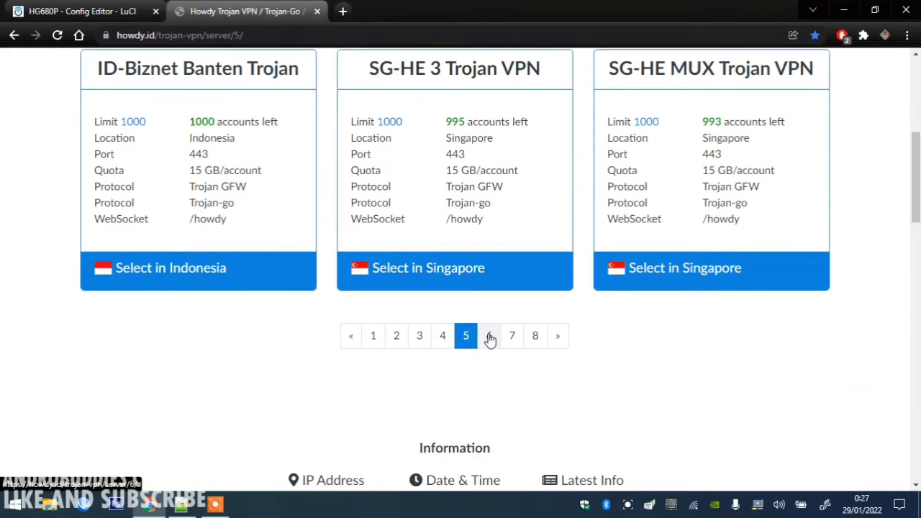
left_click(489, 336)
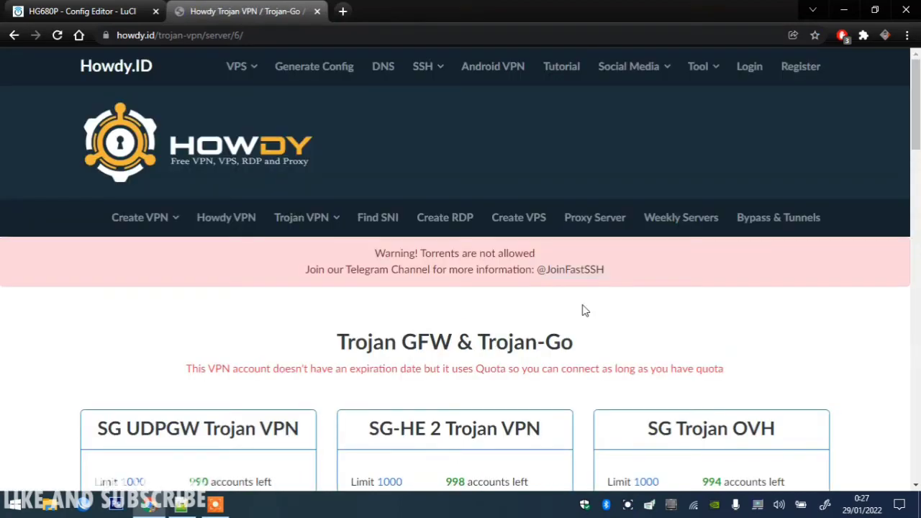
scroll(583, 310, "down", 4)
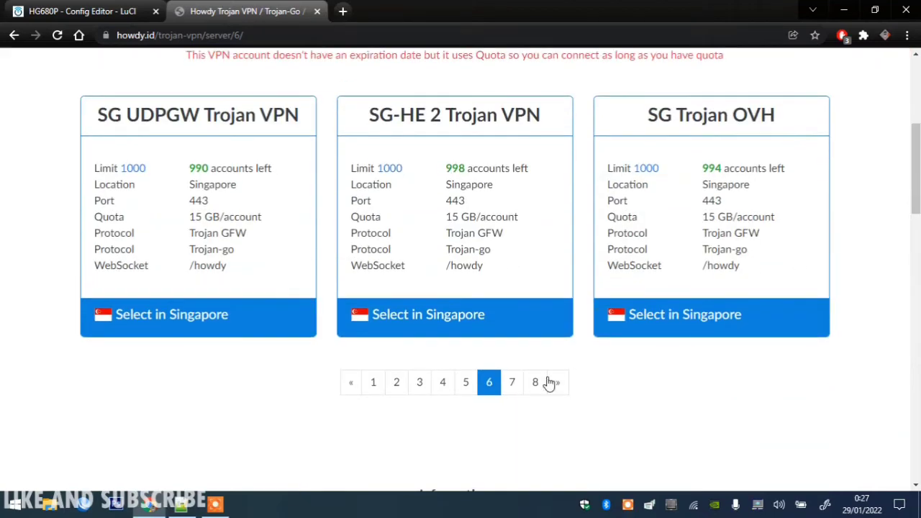
left_click(512, 387)
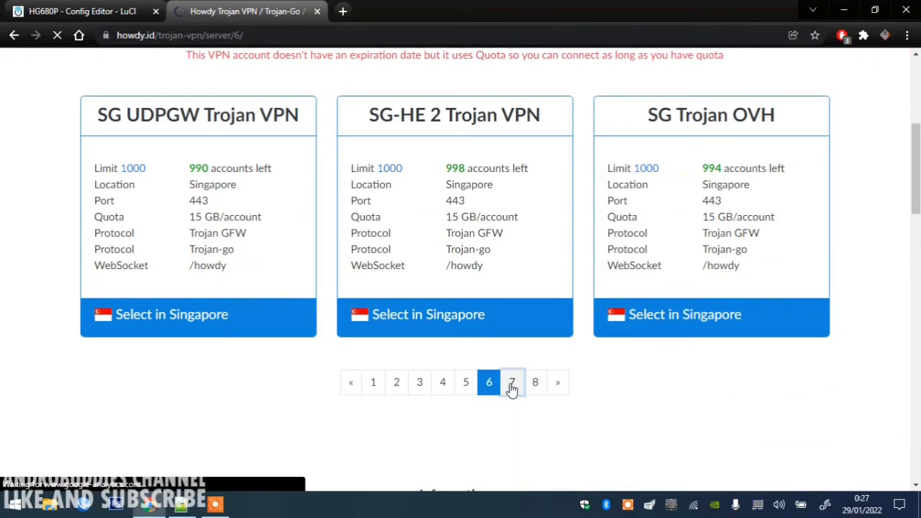
left_click(79, 11)
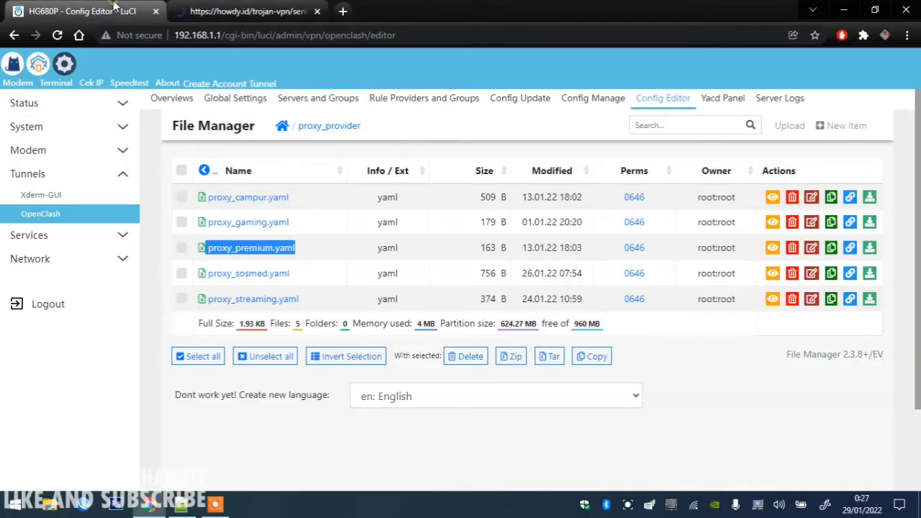
left_click(216, 11)
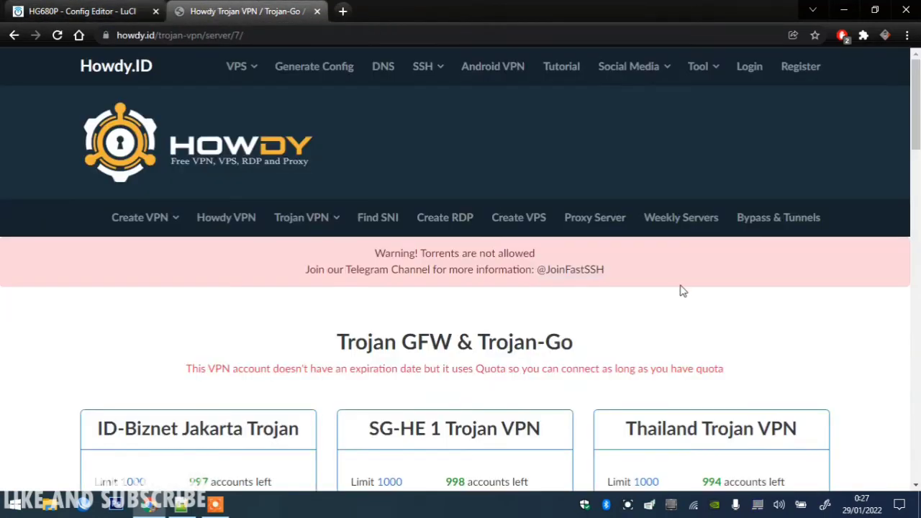
scroll(261, 336, "down", 3)
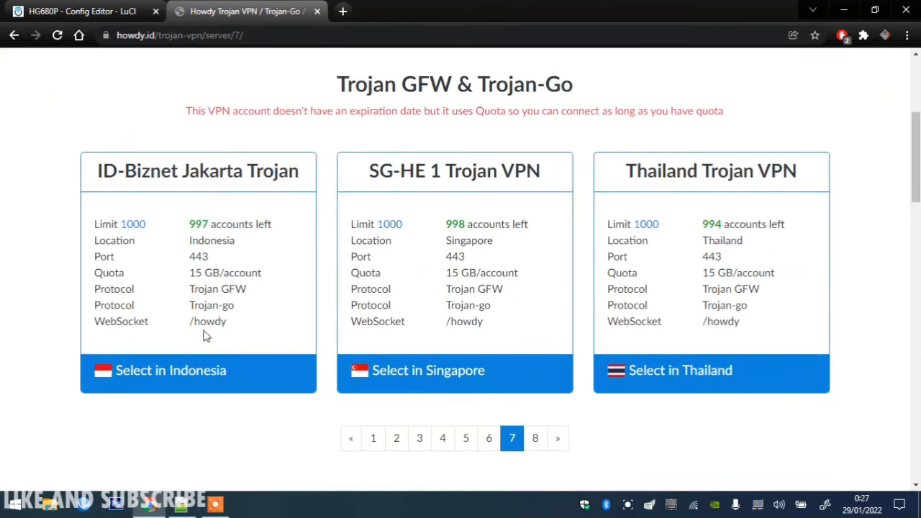
left_click(183, 370)
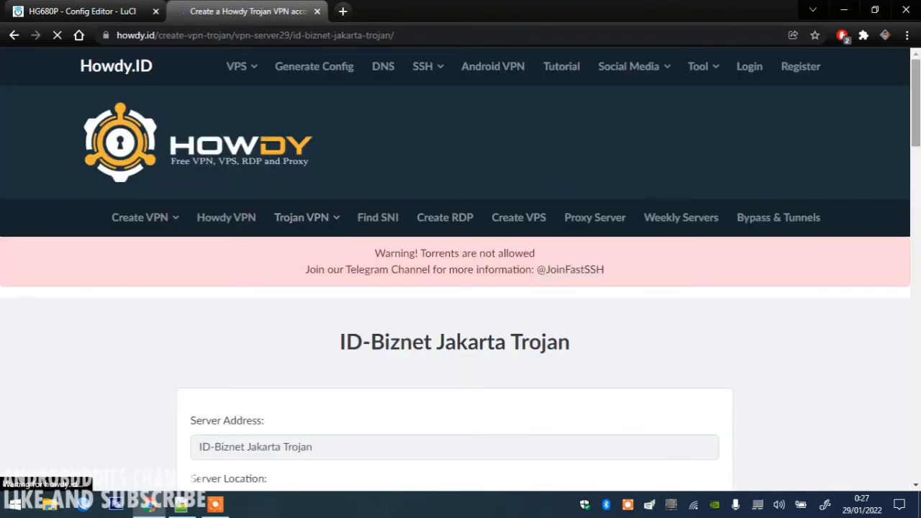
Create the Trojan account with a username, a password and SNI bug.com.
left_click_drag(918, 144, 918, 197)
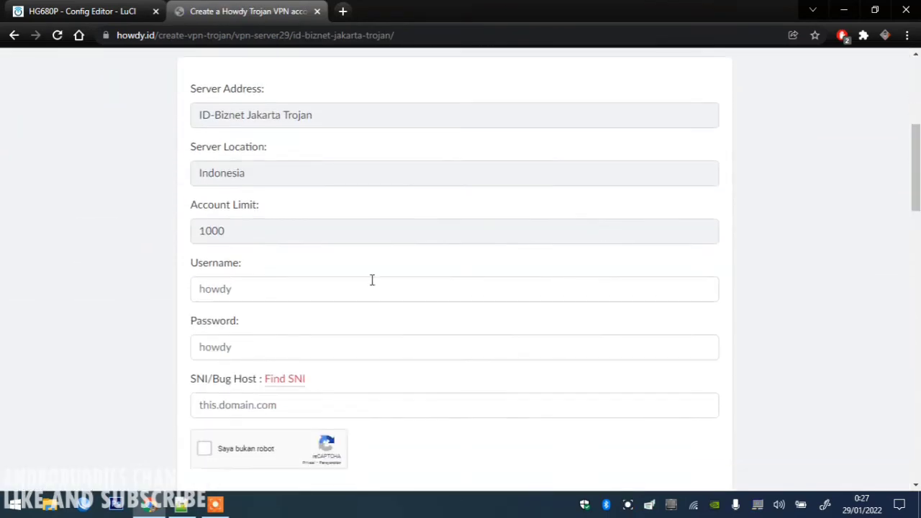
left_click(327, 291)
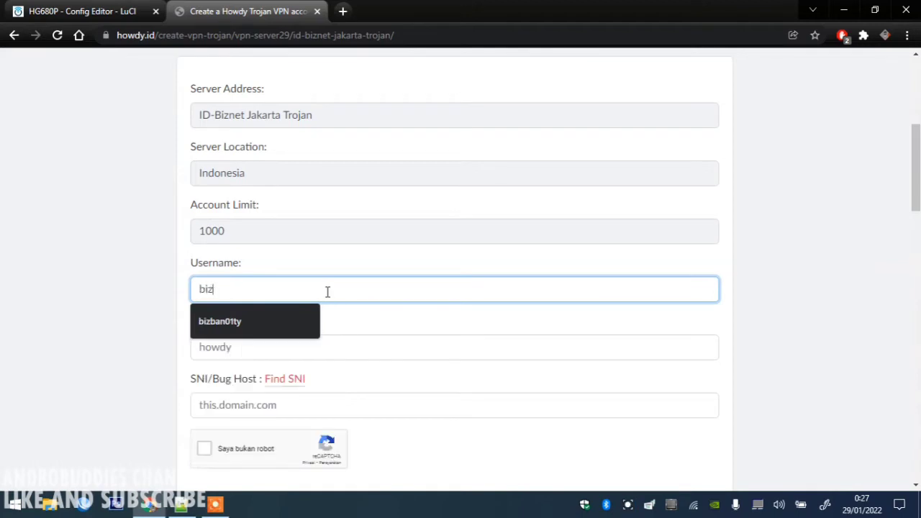
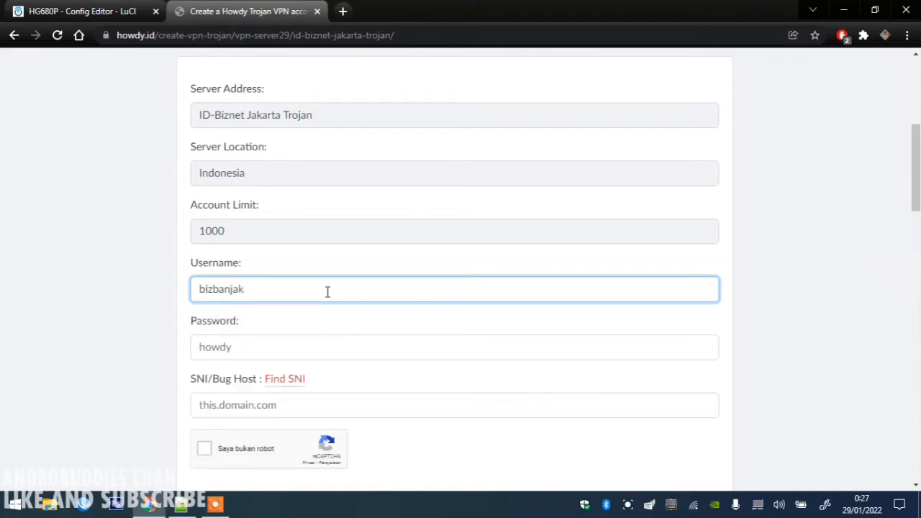
key("Tab")
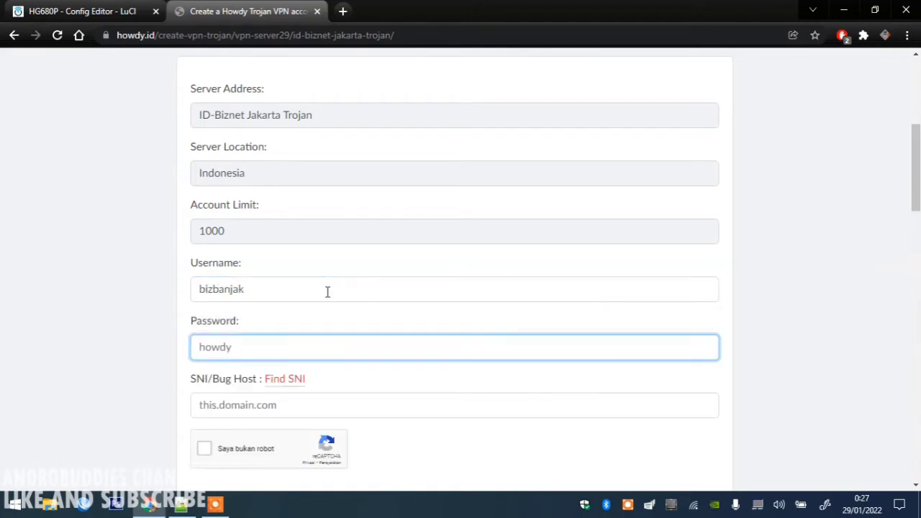
key("Tab")
key("Tab")
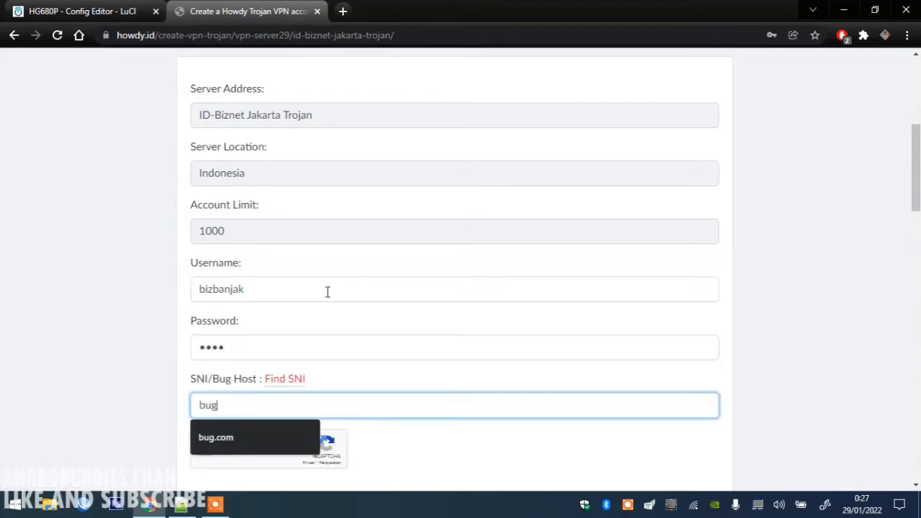
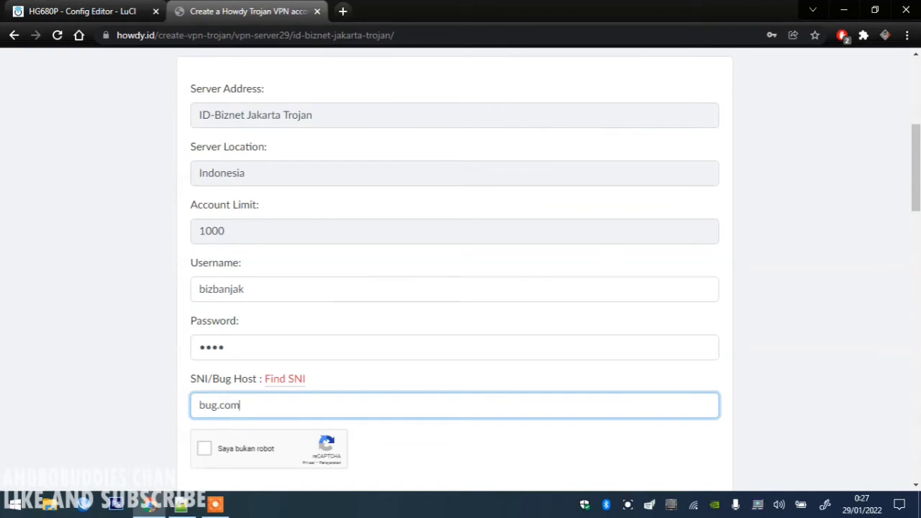
scroll(914, 117, "up", 5)
scroll(914, 117, "down", 10)
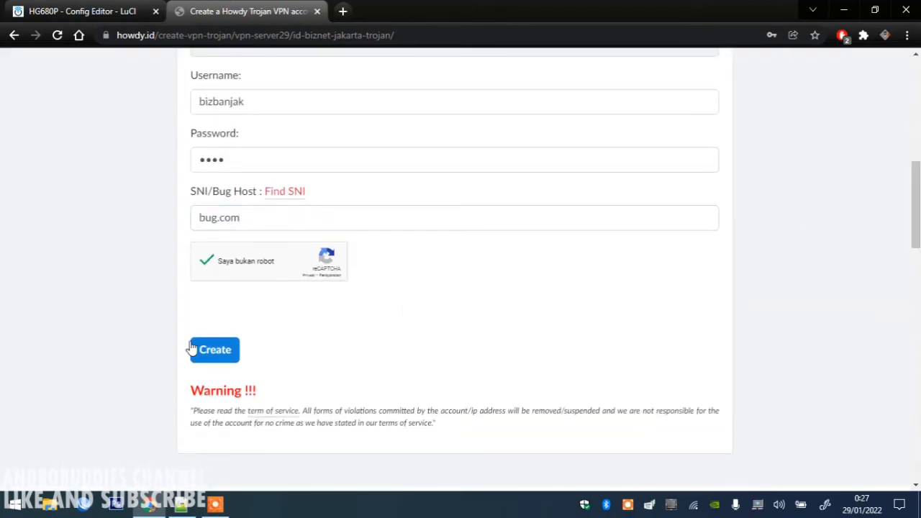
left_click(215, 351)
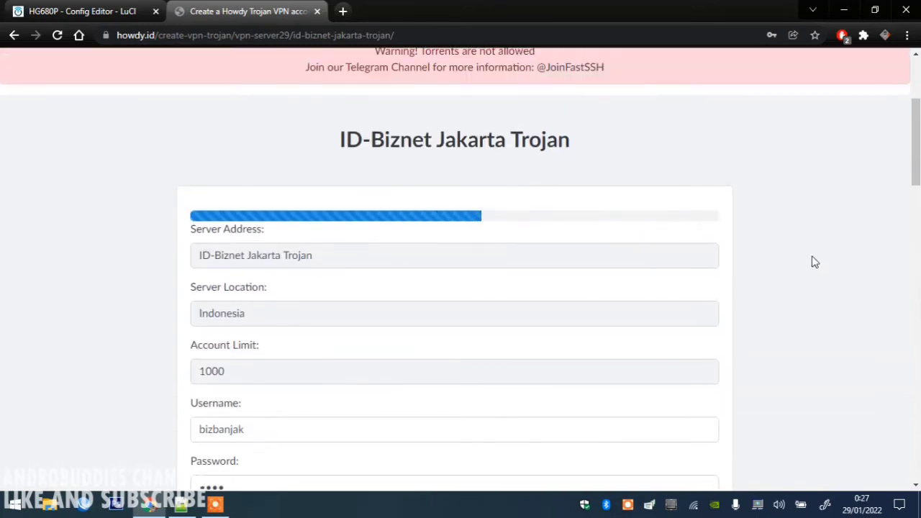
Select the generated trojan:// link and return to the OpenClash Config Editor tab.
left_click_drag(916, 144, 917, 172)
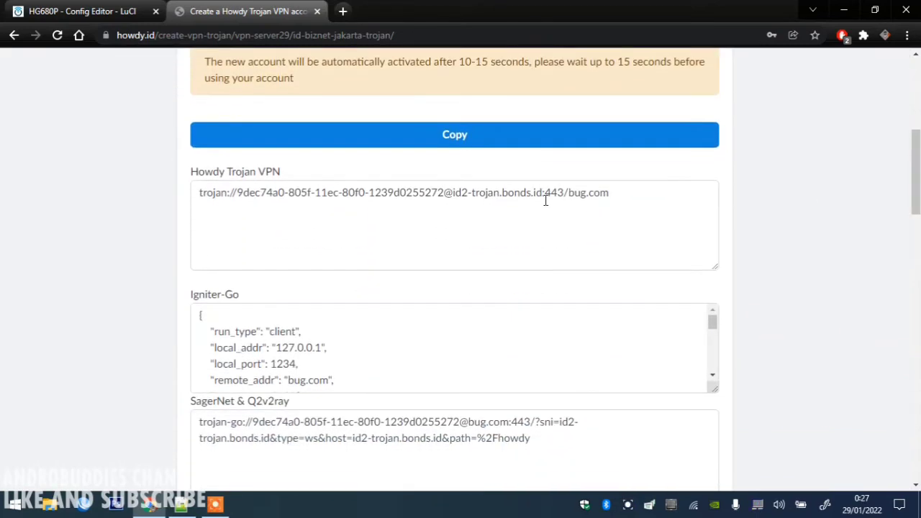
left_click_drag(606, 192, 159, 157)
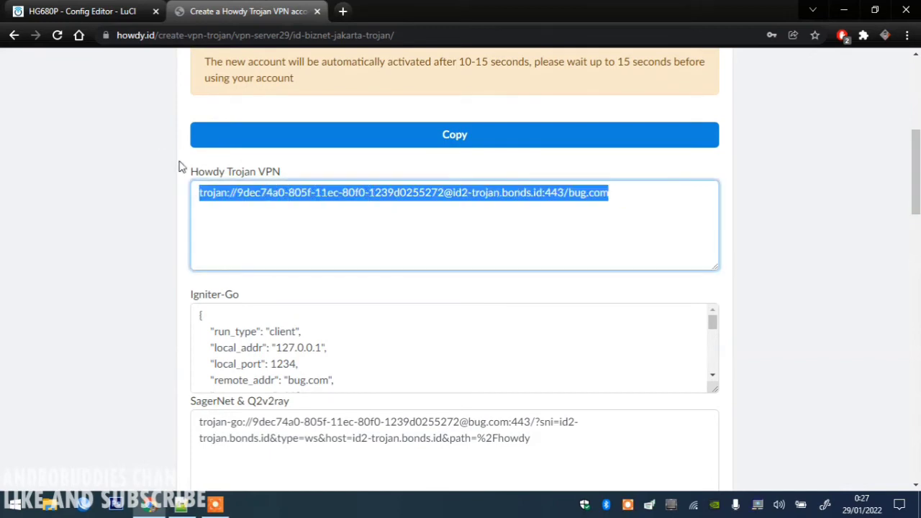
left_click(322, 193)
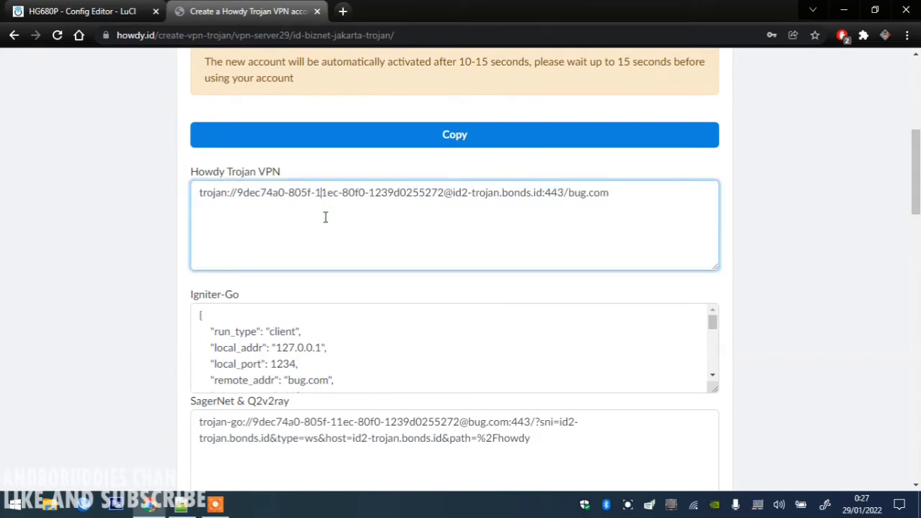
left_click(66, 5)
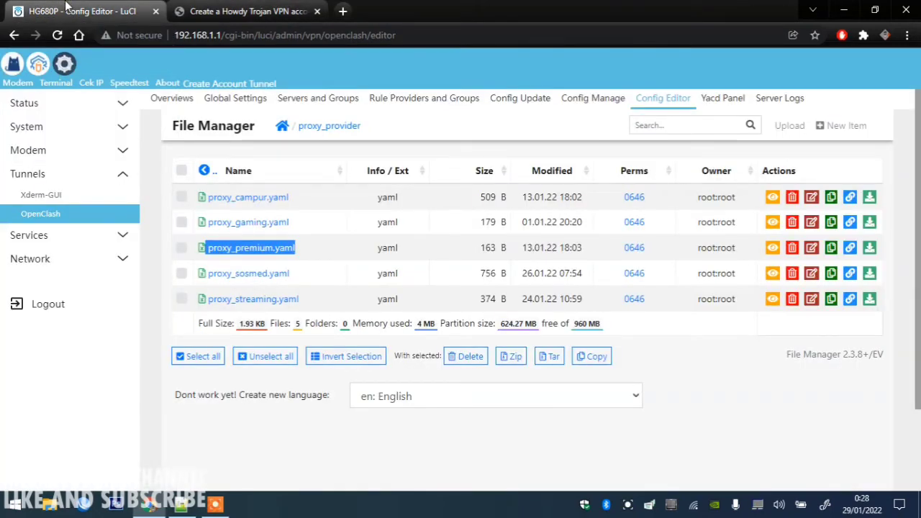
On Config Manage, confirm config.yaml's Umum provider path is ./proxy_provider/proxy_premium.yaml.
left_click(646, 106)
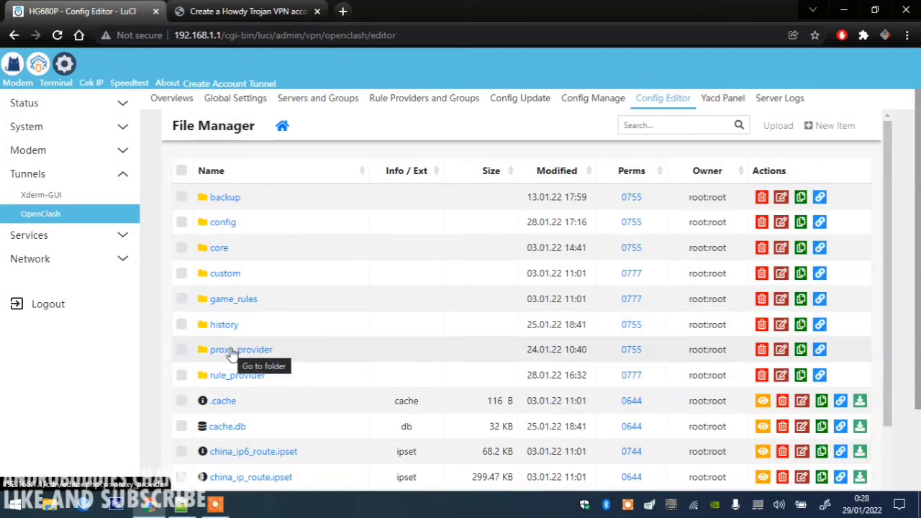
left_click(607, 100)
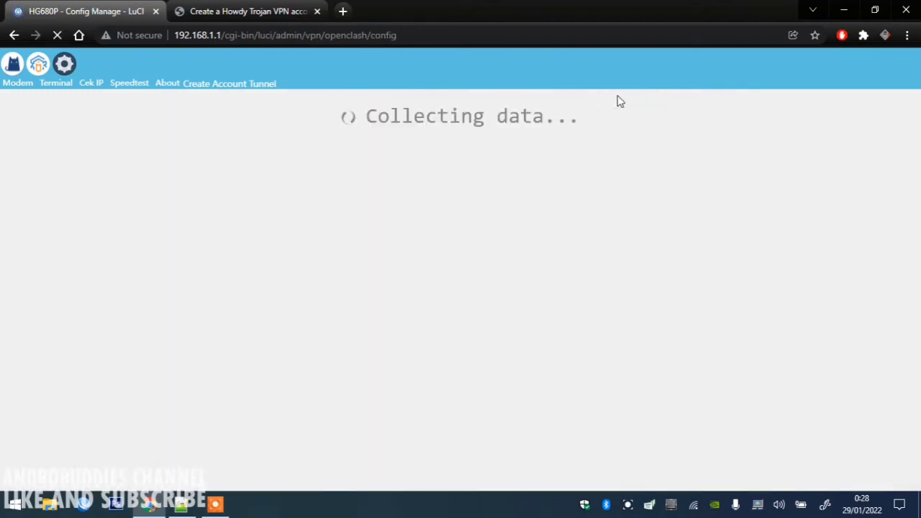
scroll(681, 194, "down", 5)
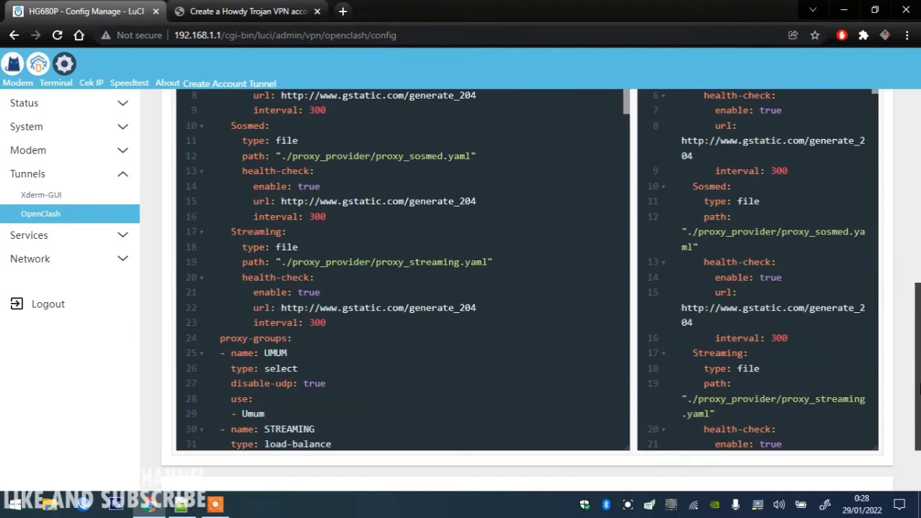
scroll(622, 243, "down", 10)
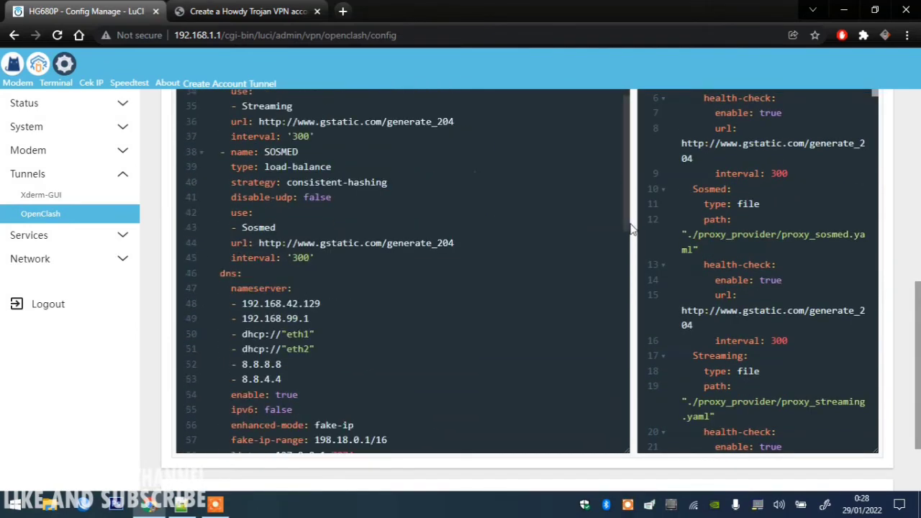
left_click_drag(622, 243, 618, 87)
left_click_drag(914, 382, 914, 322)
double_click(242, 170)
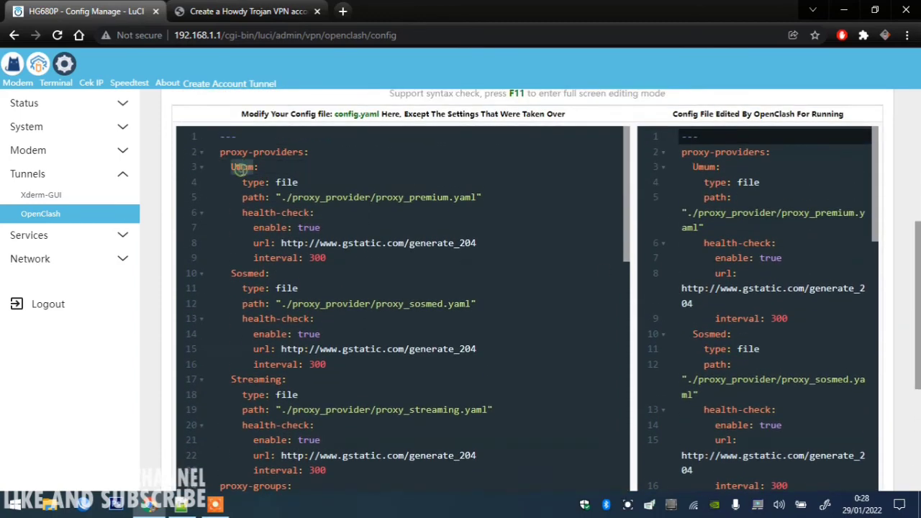
left_click_drag(375, 199, 451, 200)
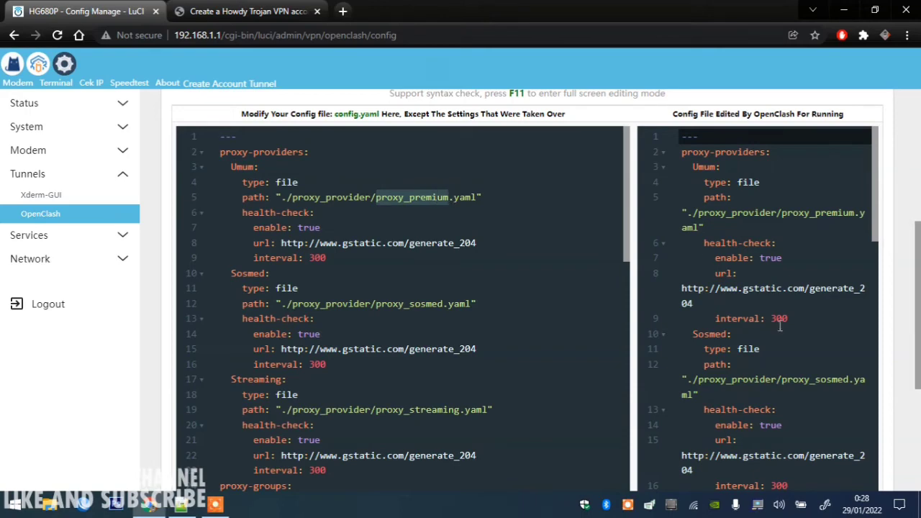
left_click_drag(681, 318, 715, 318)
left_click(402, 199)
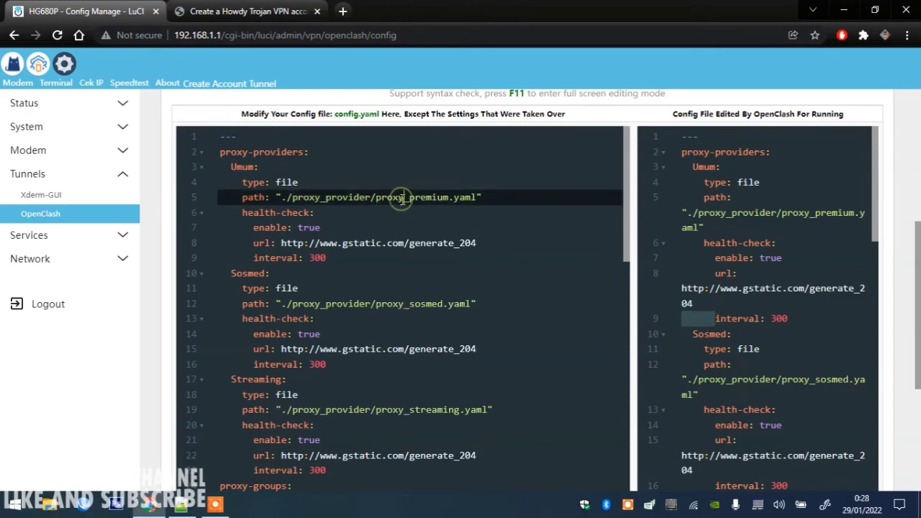
scroll(918, 157, "up", 5)
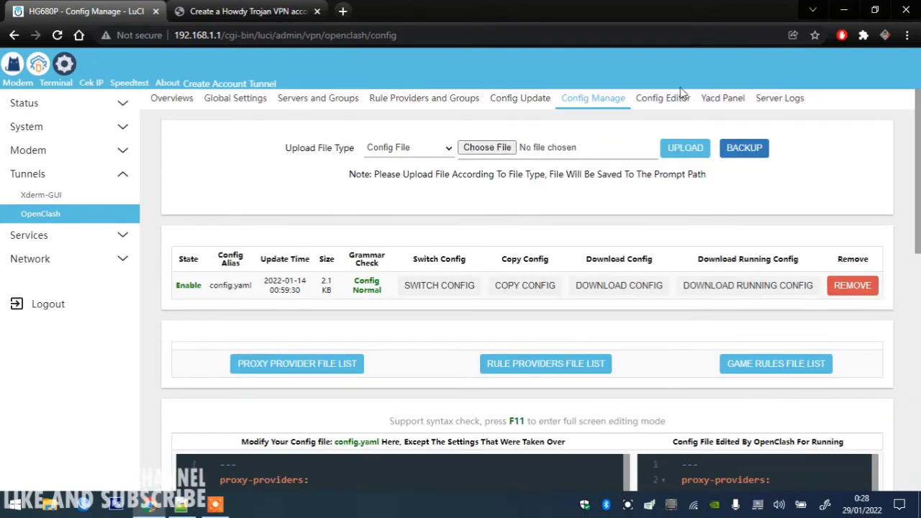
Reopen the Config Editor's proxy_provider folder, listing five YAML files including proxy_premium.yaml (163 B).
left_click(669, 99)
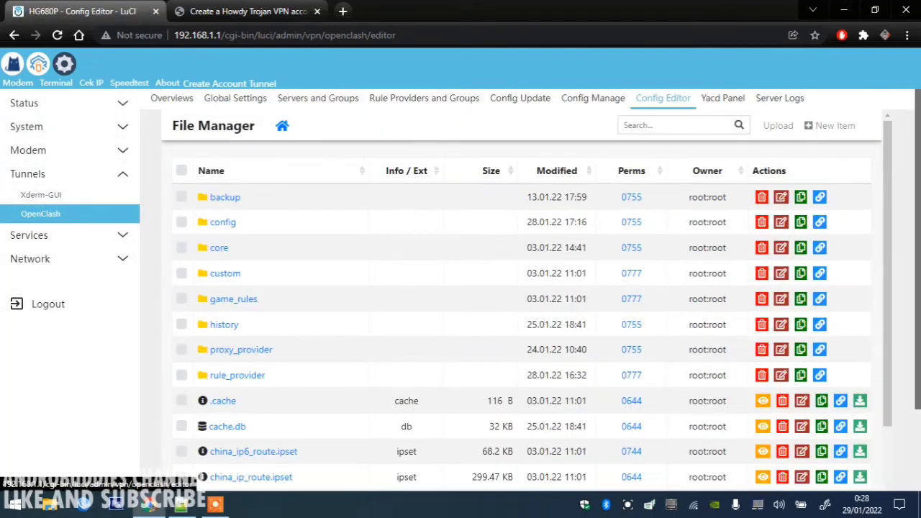
scroll(918, 273, "down", 1)
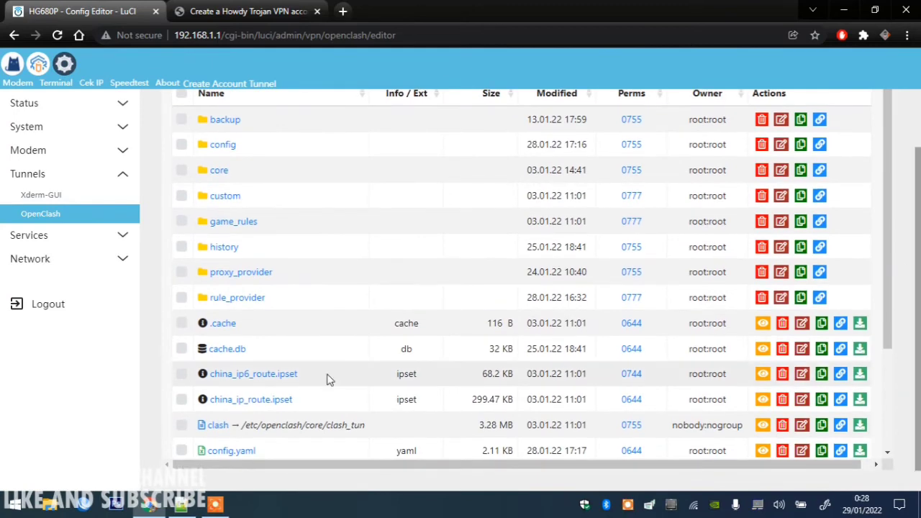
left_click(231, 277)
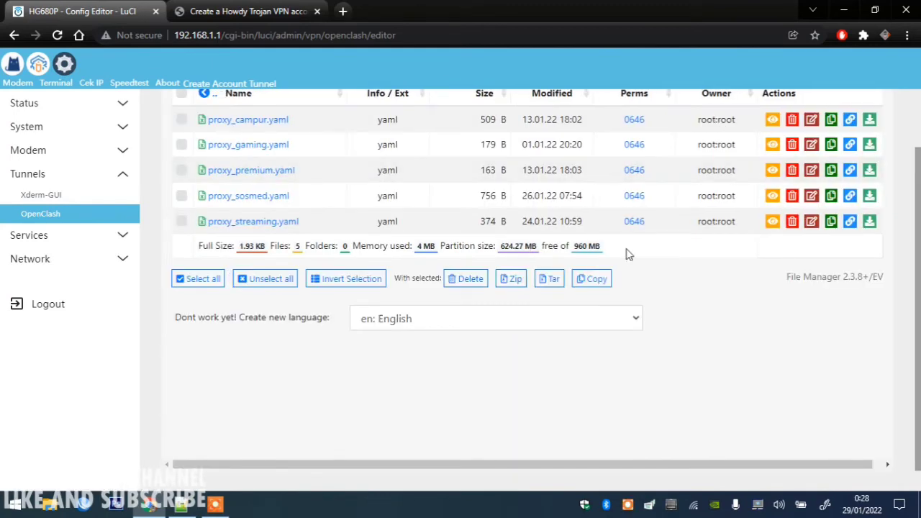
scroll(626, 253, "up", 1)
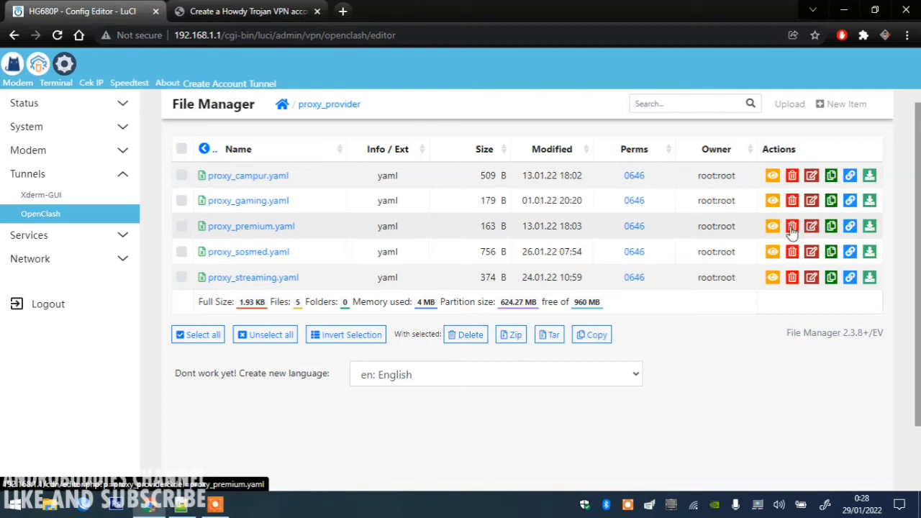
Open proxy_premium.yaml in the editor and paste the trojan proxy template below PREMIUM.
left_click(251, 229)
left_click(272, 224)
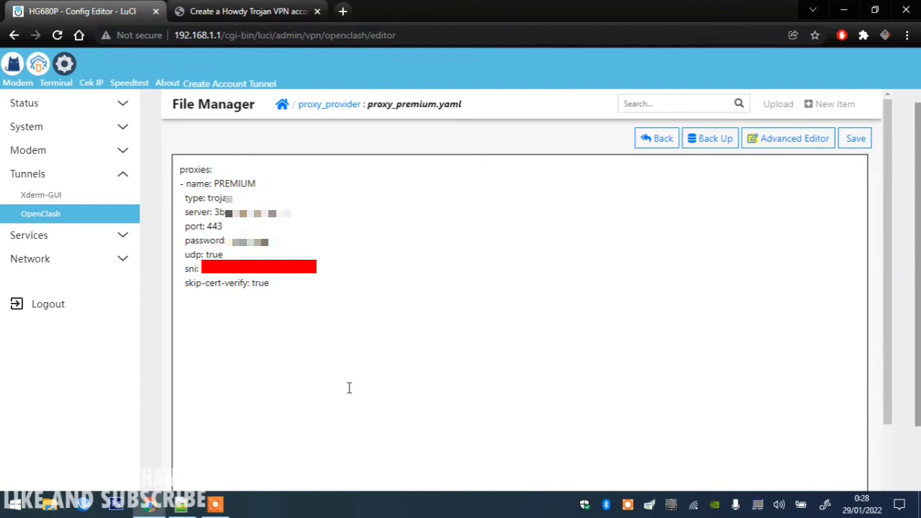
left_click(181, 504)
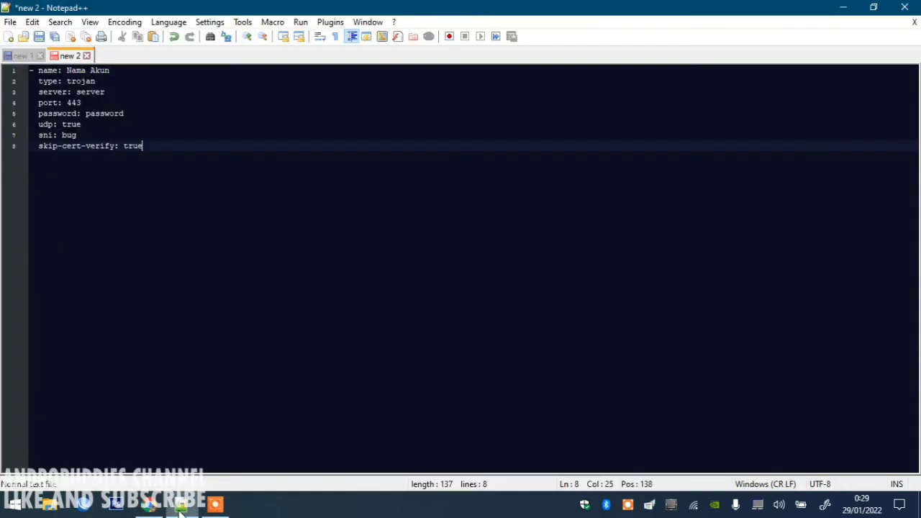
key("ctrl+a")
key("ctrl+c")
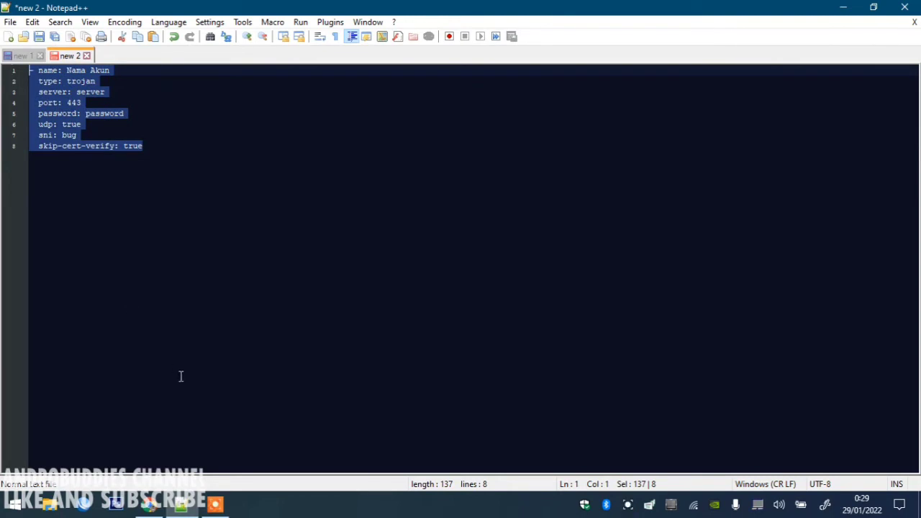
left_click(149, 504)
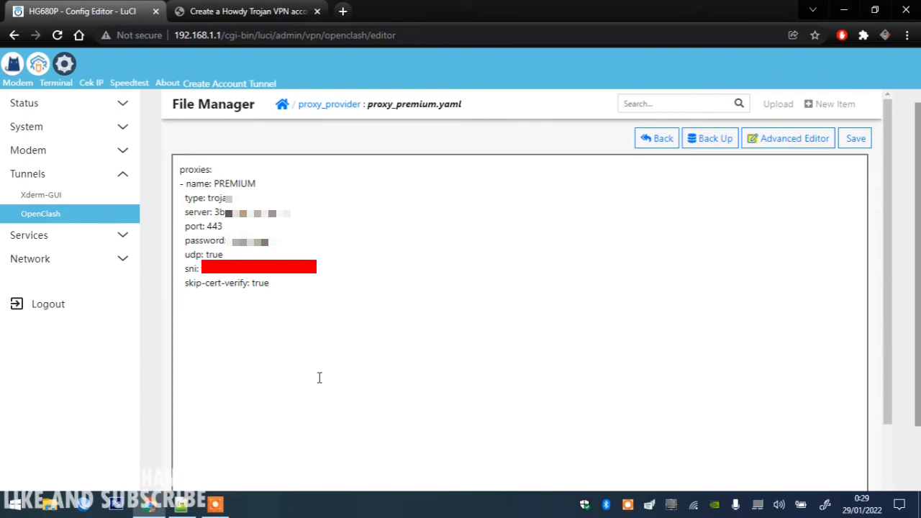
key("ctrl+v")
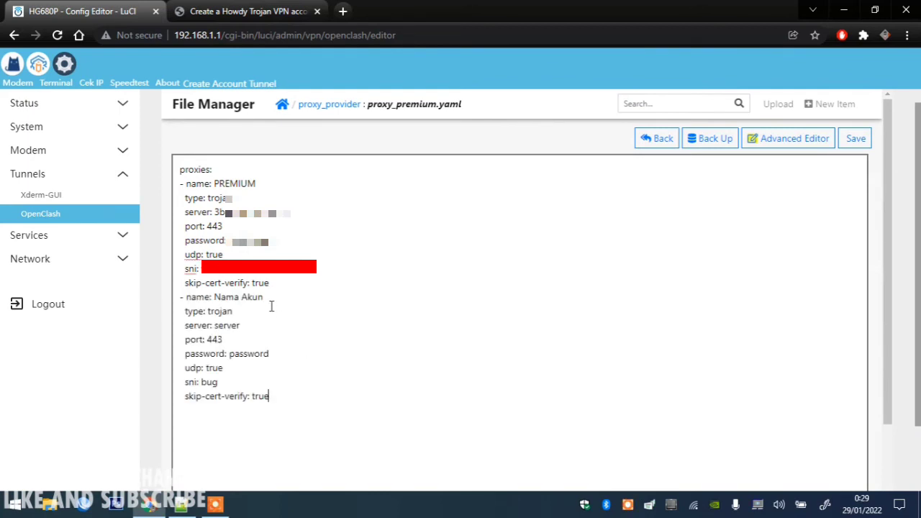
Rename the pasted entry's placeholder 'Nama Akun' to 'Biznet J'.
left_click(272, 298)
key("BackSpace")
key("BackSpace")
key("BackSpace")
key("BackSpace")
key("BackSpace")
type("Biznet")
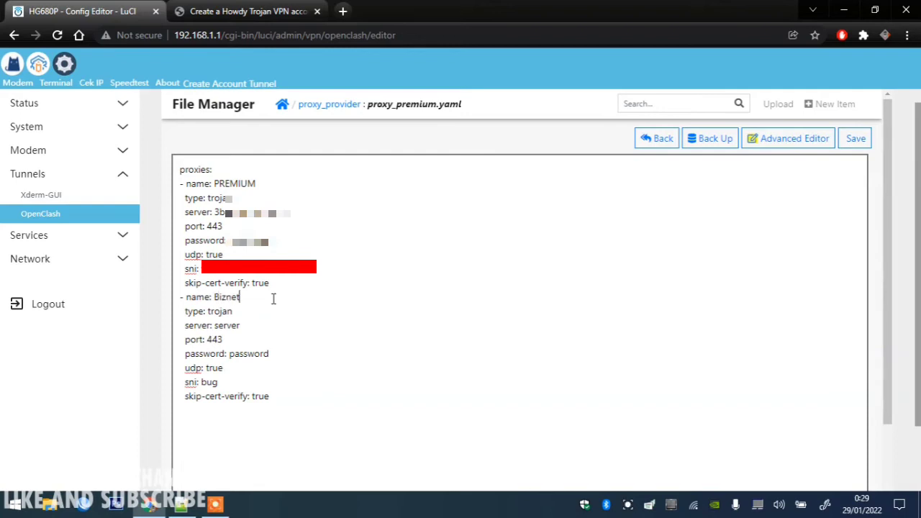
type(" Jakarta")
Copy the account password from the Howdy Trojan link into the entry's password field.
left_click(242, 9)
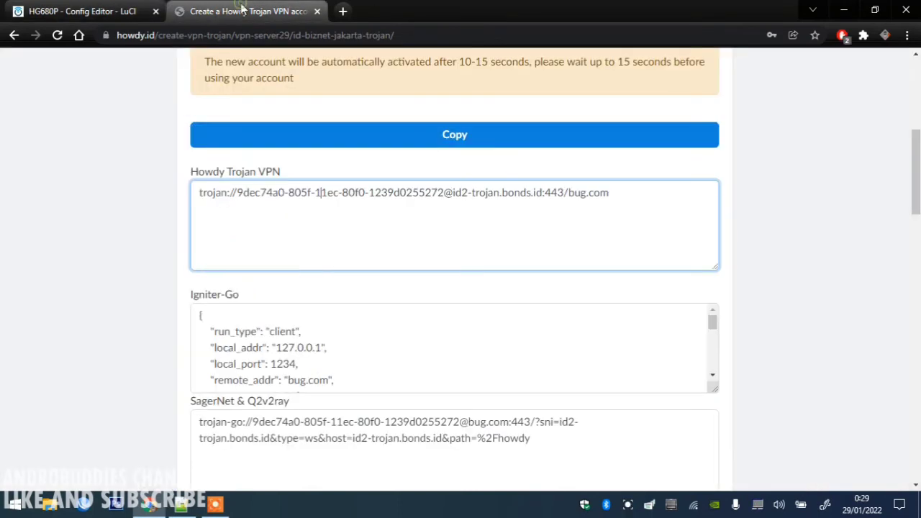
left_click(325, 188)
left_click_drag(445, 192, 238, 184)
key("ctrl+c")
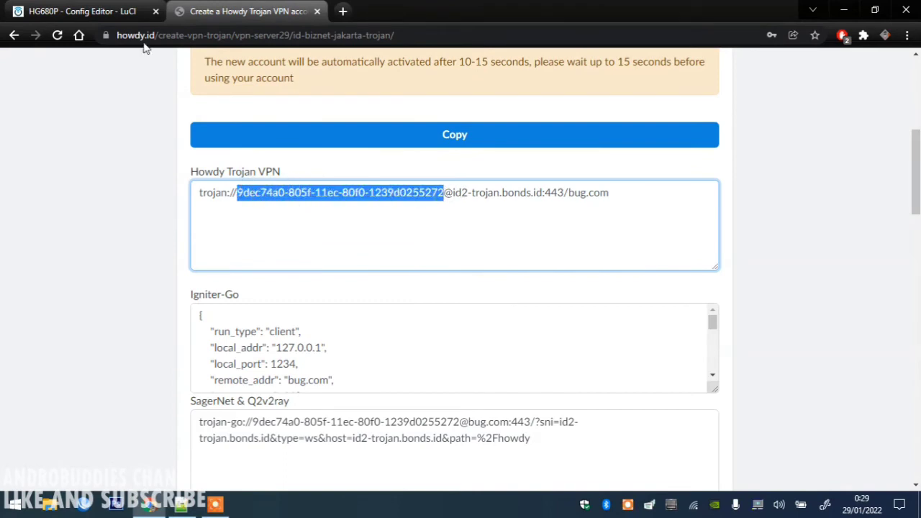
left_click(115, 10)
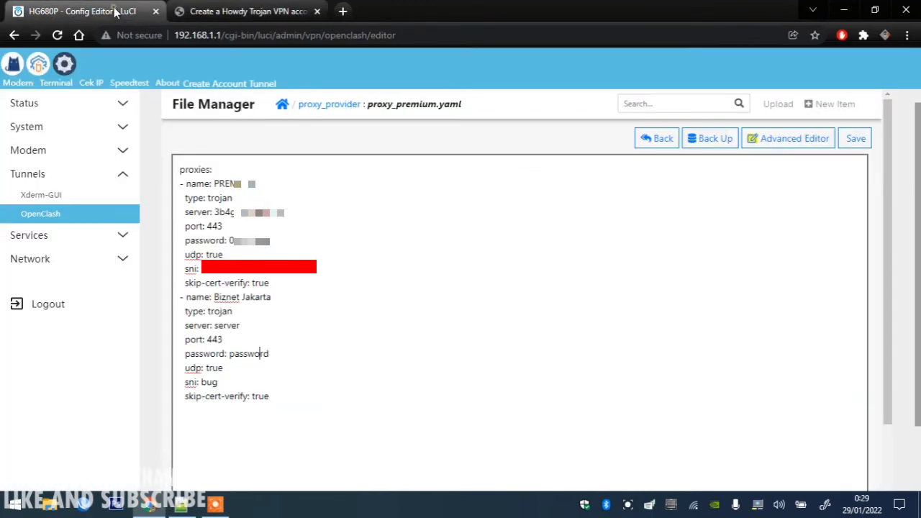
double_click(246, 355)
key("ctrl+v")
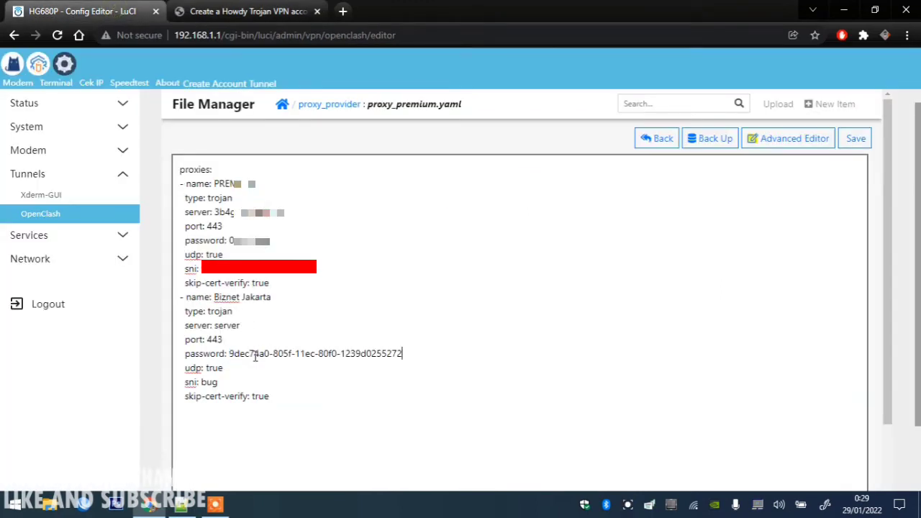
Set the entry's server and sni to the Howdy host id2-trojan.bonds.id.
left_click(245, 11)
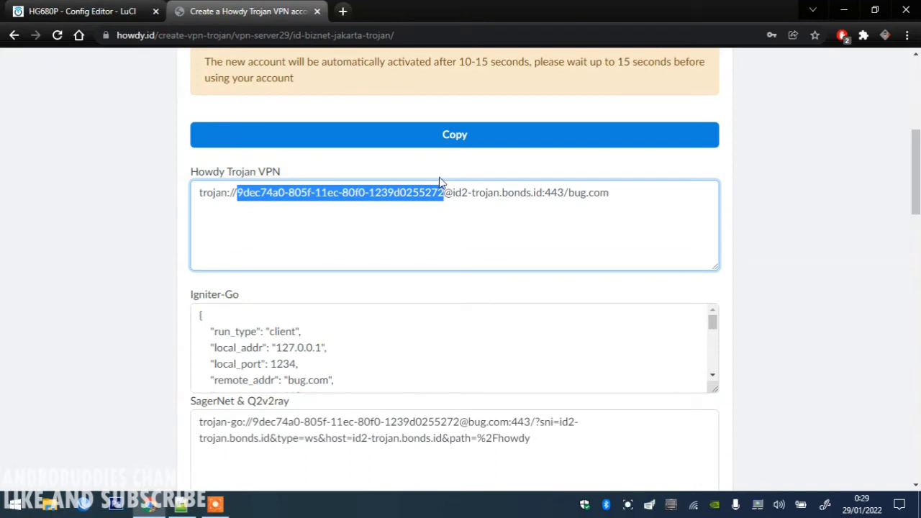
left_click_drag(453, 192, 534, 193)
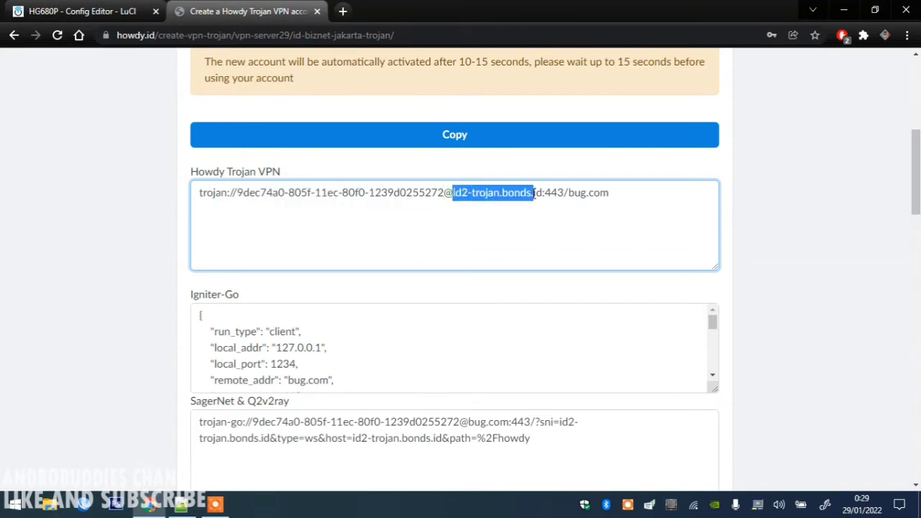
key("shift+Right")
key("shift+Right")
left_click(60, 9)
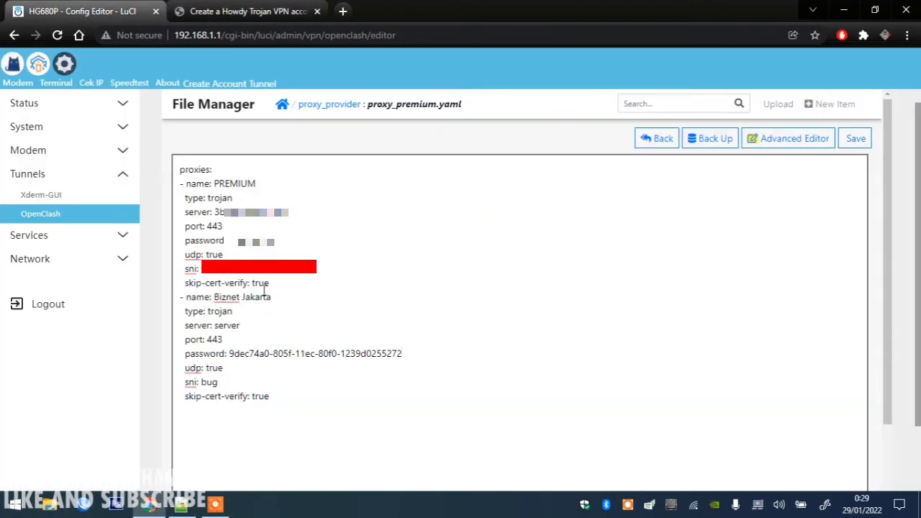
double_click(224, 324)
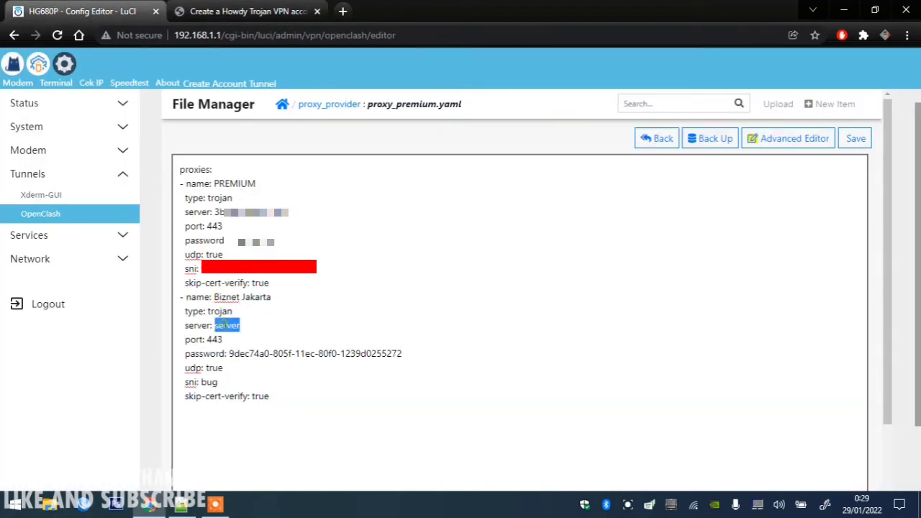
type("id1-trojan.bonds.id")
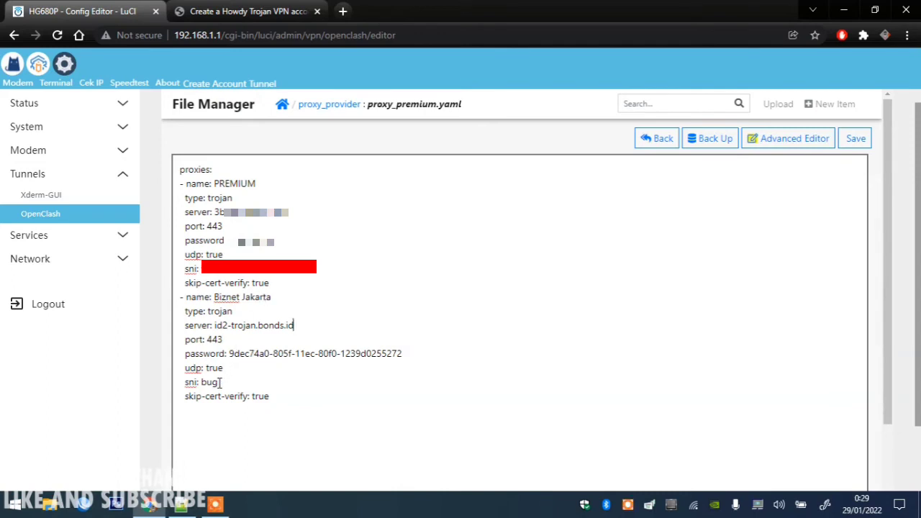
key("ctrl+v")
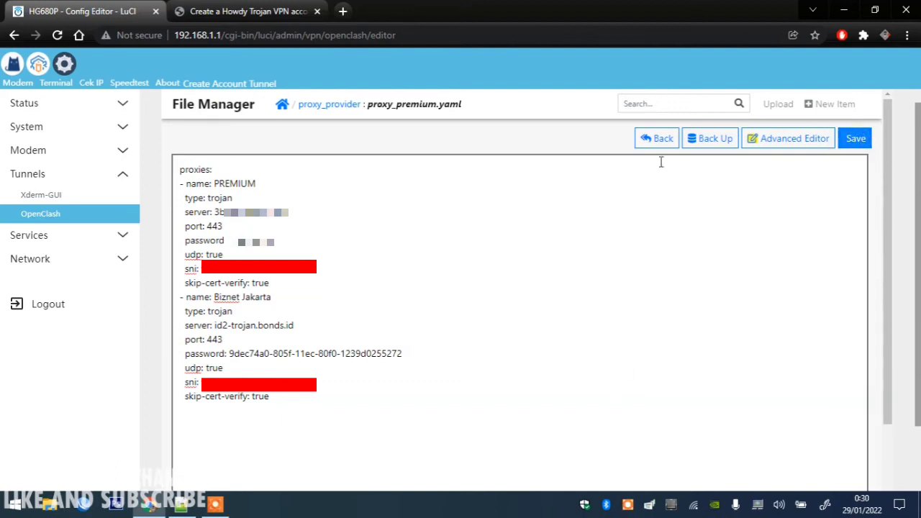
Save proxy_premium.yaml (354 B) and go back to the OpenClash overview page.
left_click(655, 138)
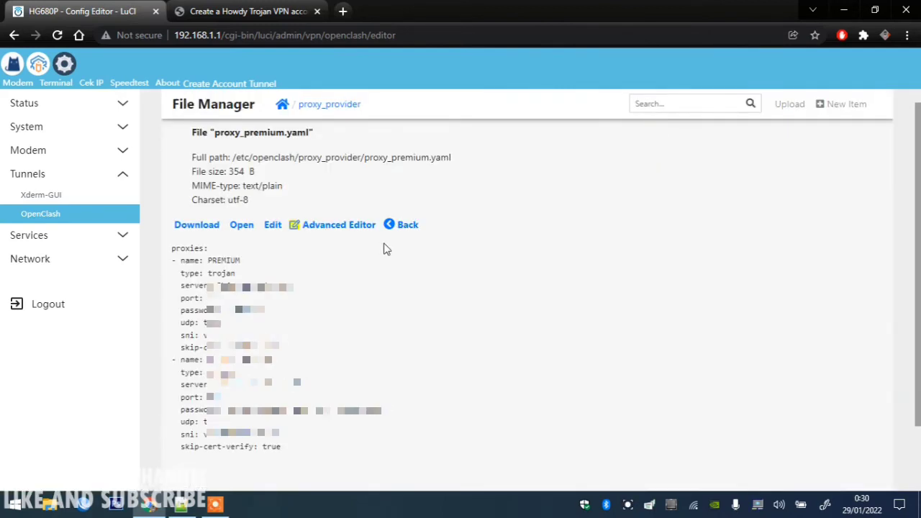
left_click(402, 229)
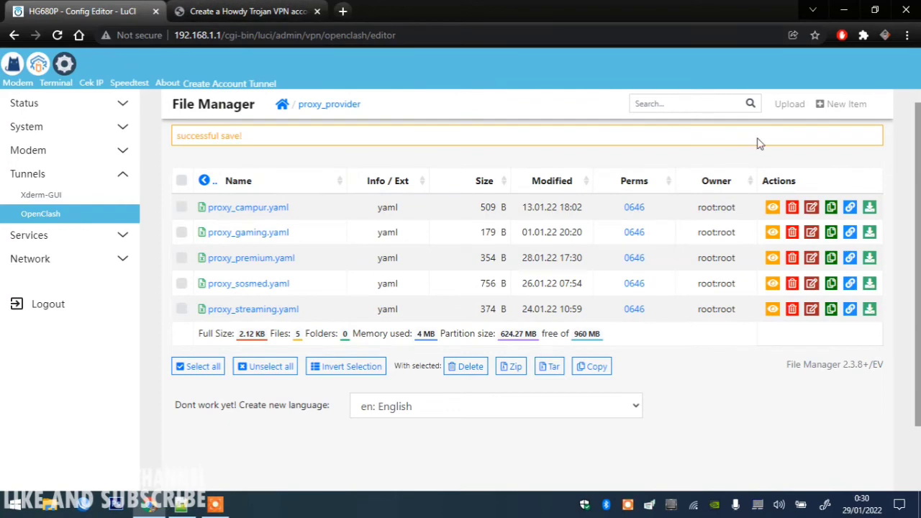
scroll(760, 144, "up", 1)
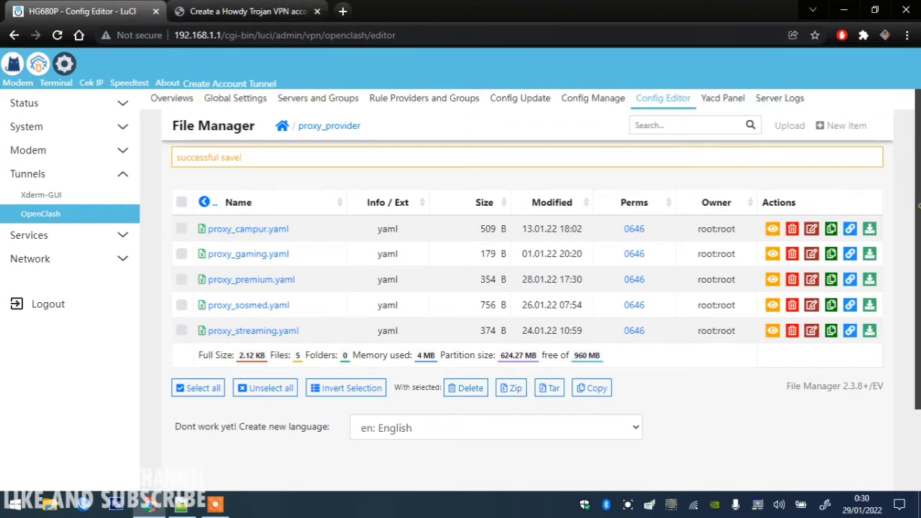
left_click(176, 99)
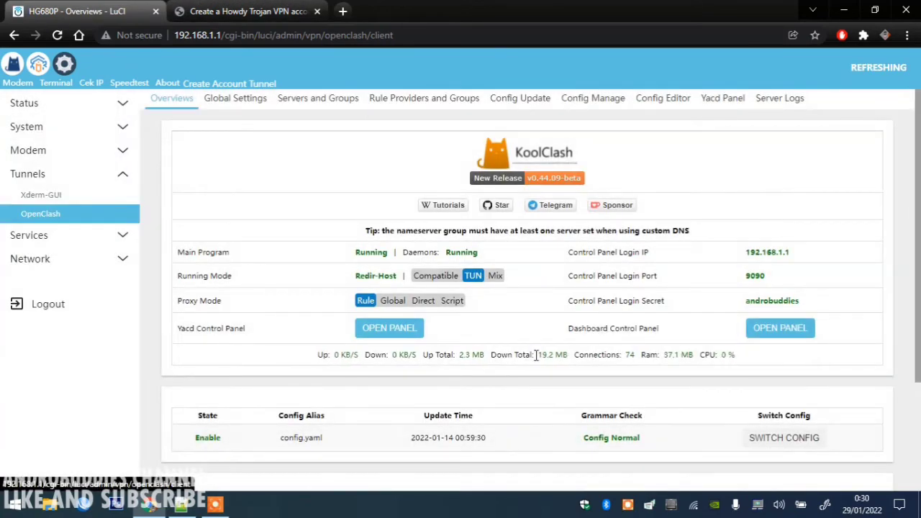
Open the Yacd dashboard's Proxies list, relaunching the browser and restoring its tabs.
left_click(393, 330)
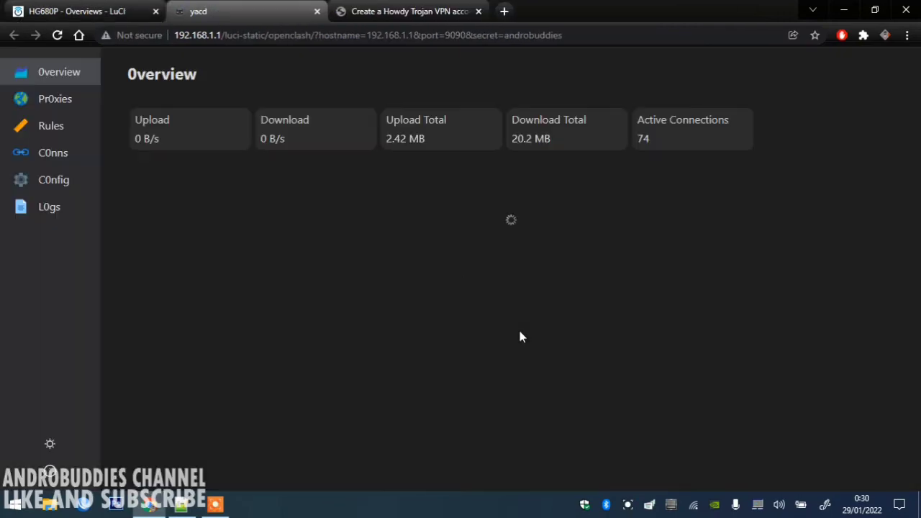
left_click(49, 106)
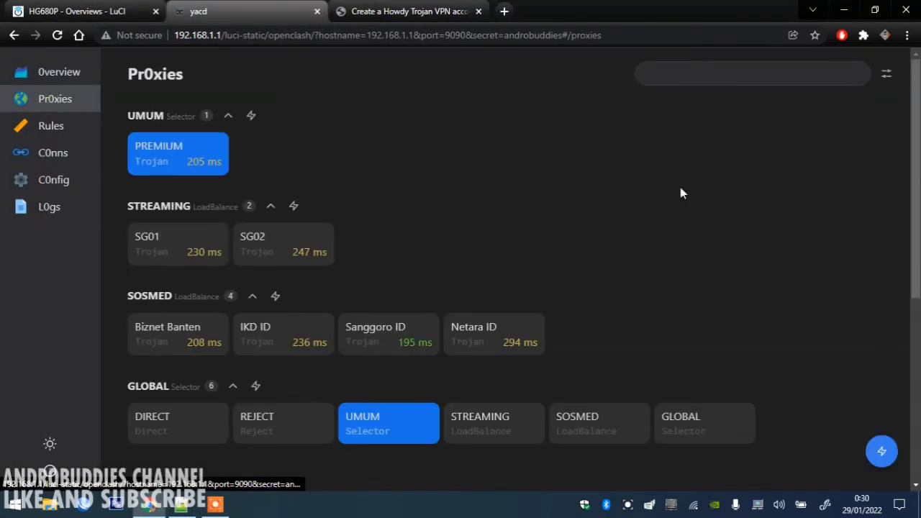
scroll(680, 187, "down", 3)
key("alt+Tab")
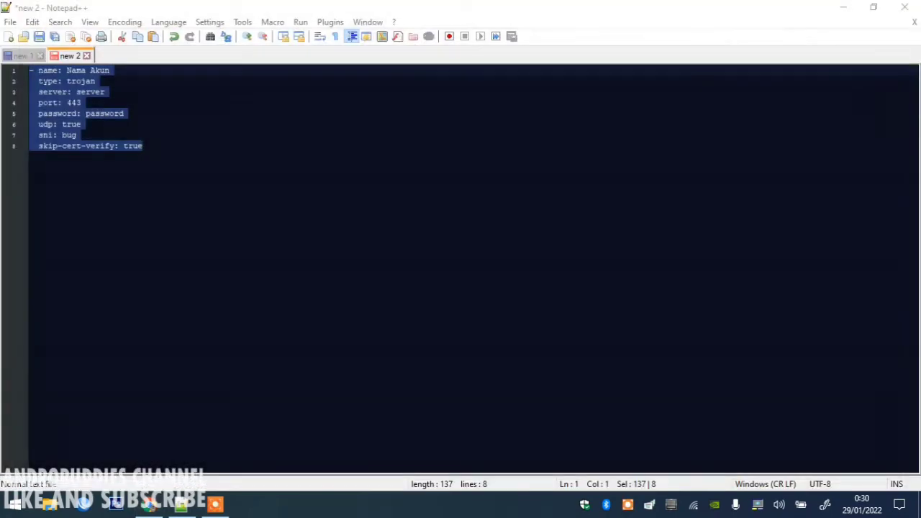
left_click(153, 504)
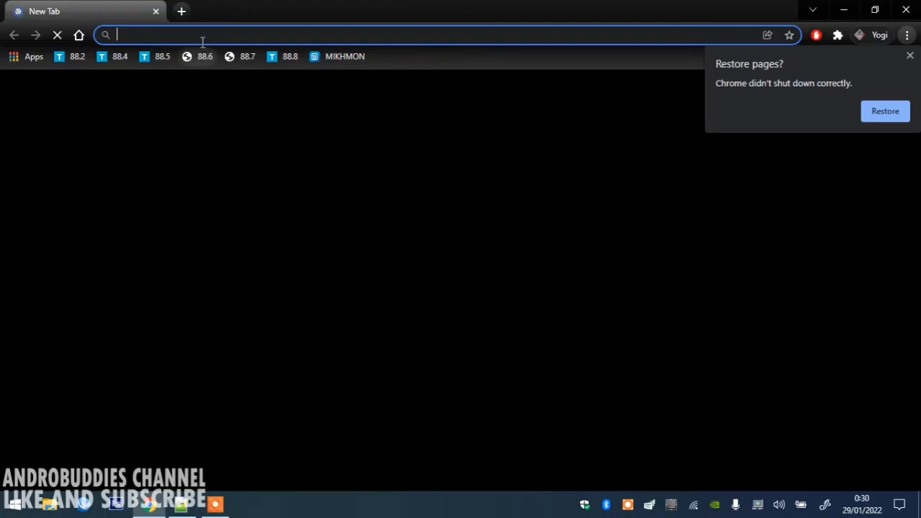
left_click(877, 110)
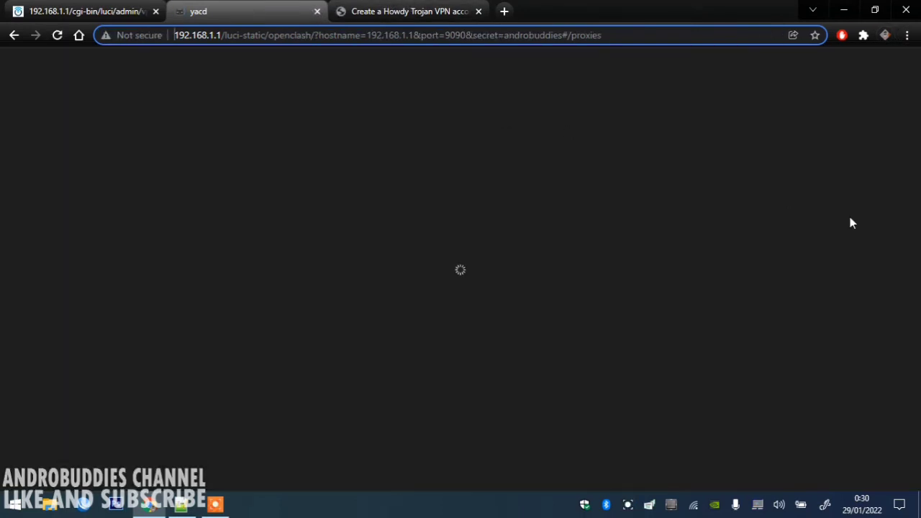
left_click_drag(916, 205, 917, 387)
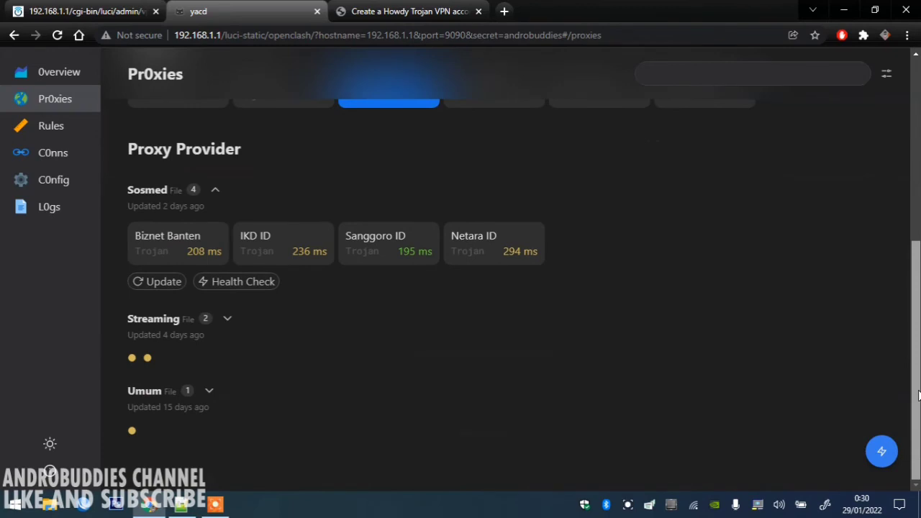
Update the Umum provider and health-check it: Biznet Jakarta 195 ms, PREMIUM 2074 ms.
left_click(215, 391)
scroll(535, 397, "down", 1)
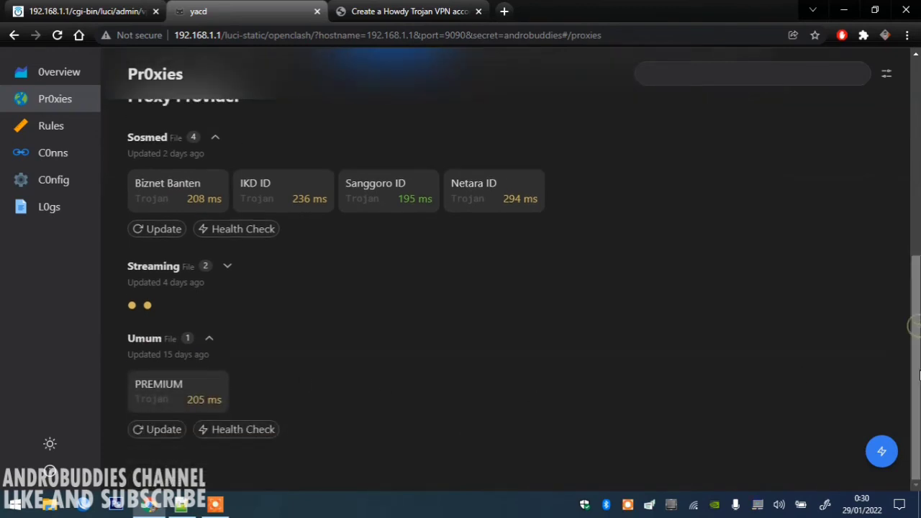
left_click(142, 435)
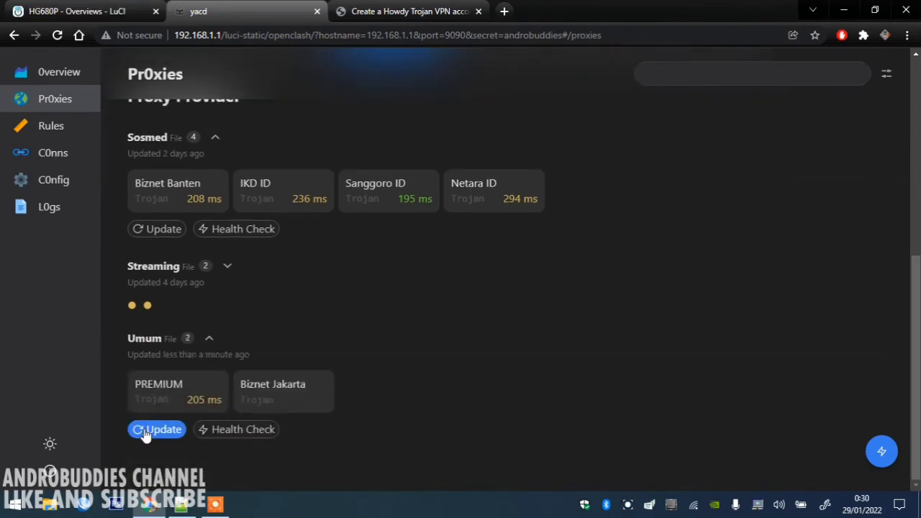
left_click(244, 432)
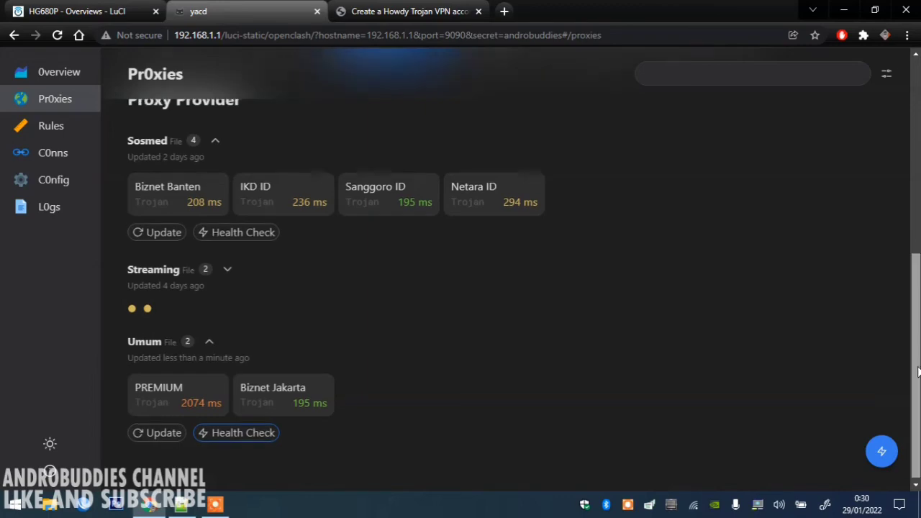
scroll(915, 360, "up", 5)
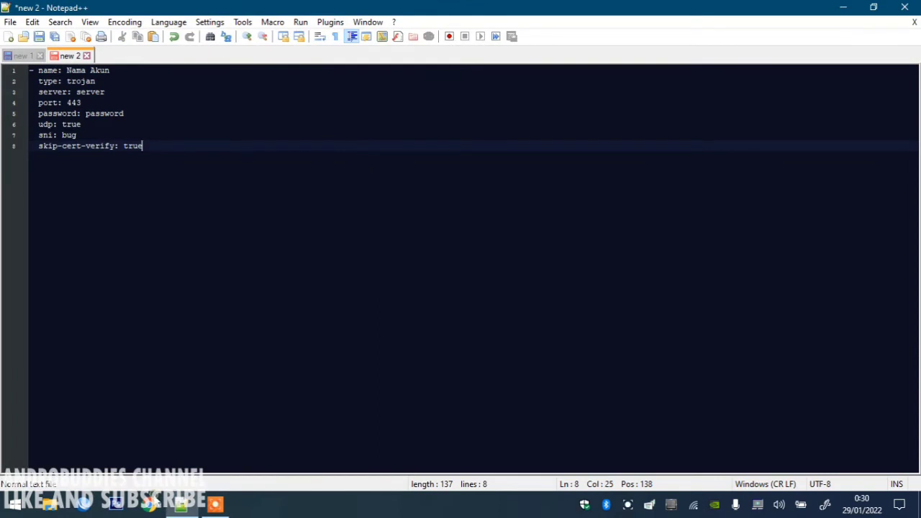
left_click(149, 503)
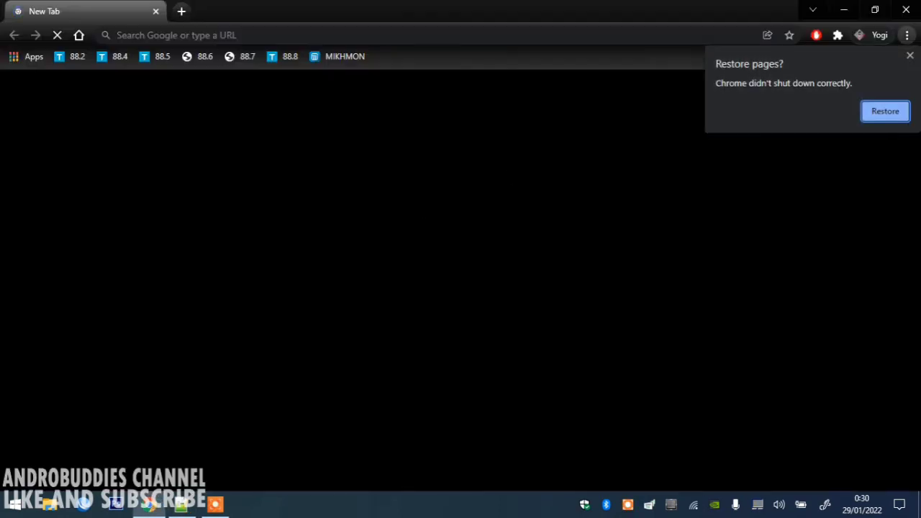
left_click(441, 35)
type("19")
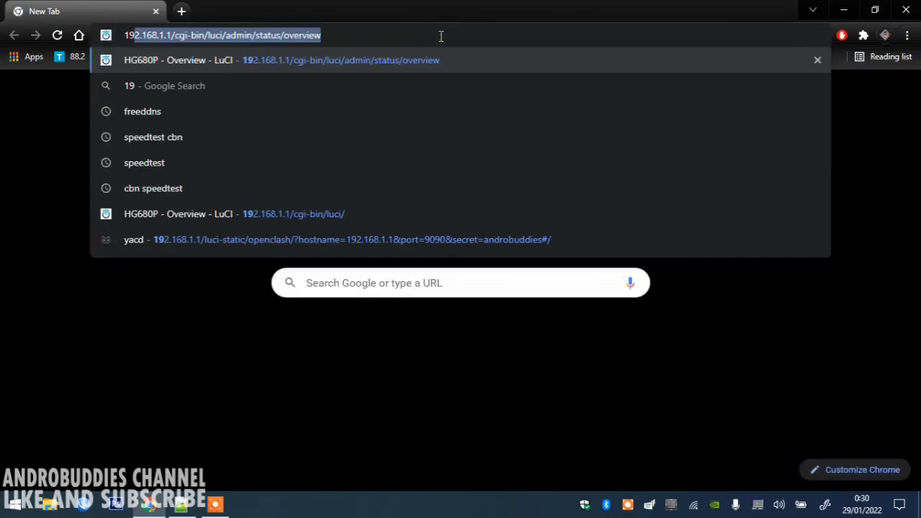
type("2")
key("Return")
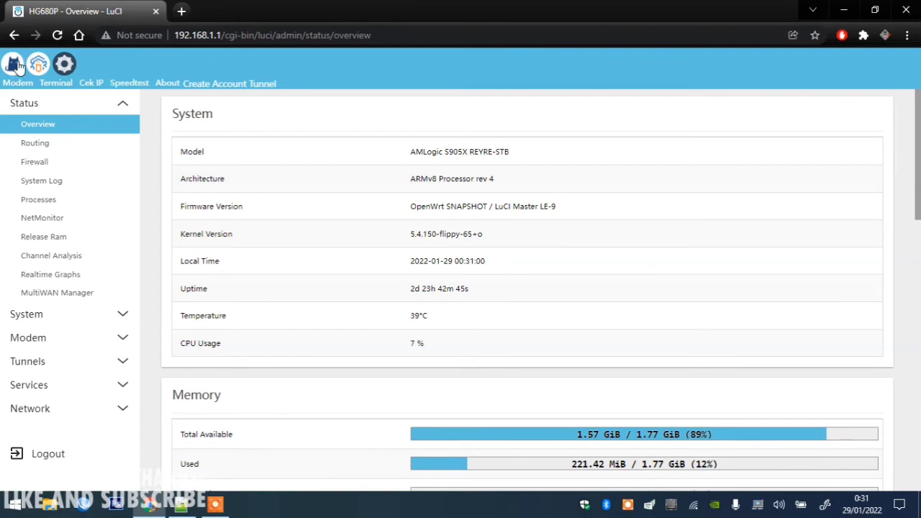
left_click(13, 65)
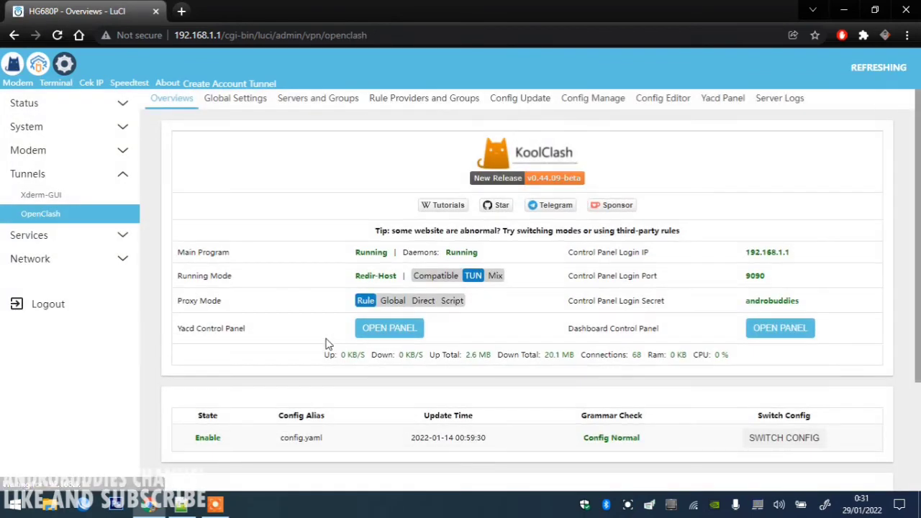
left_click(371, 329)
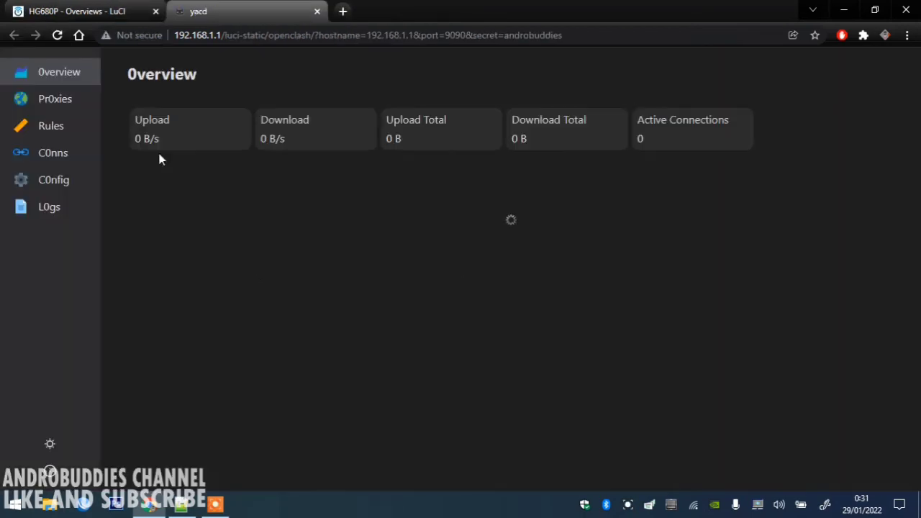
left_click(55, 97)
key("alt+Tab")
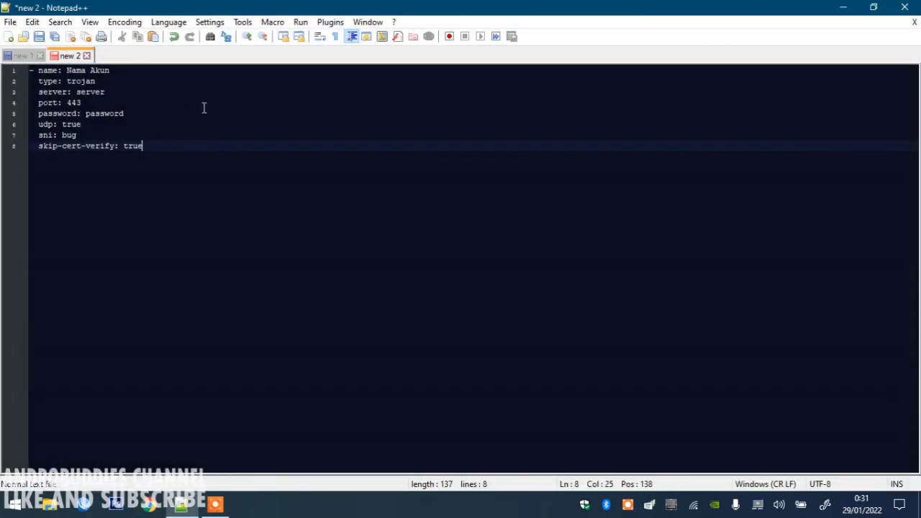
left_click(141, 510)
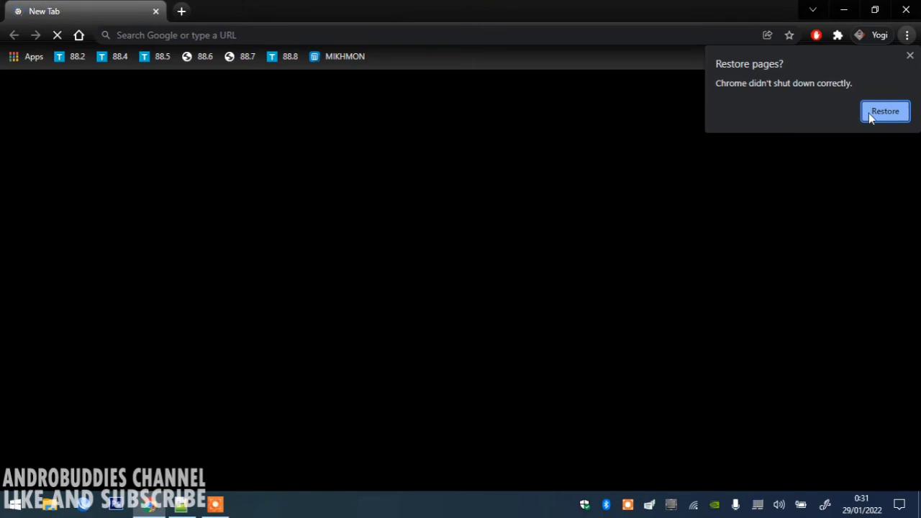
left_click(905, 8)
right_click(285, 508)
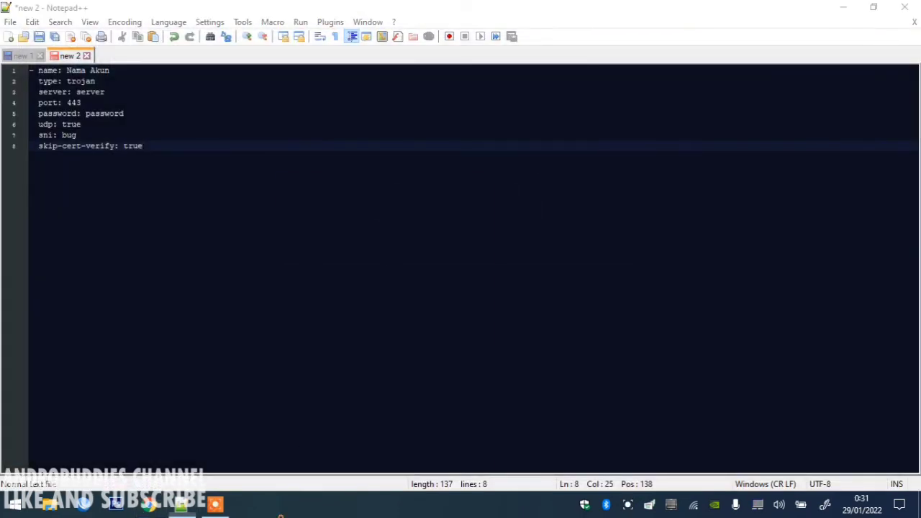